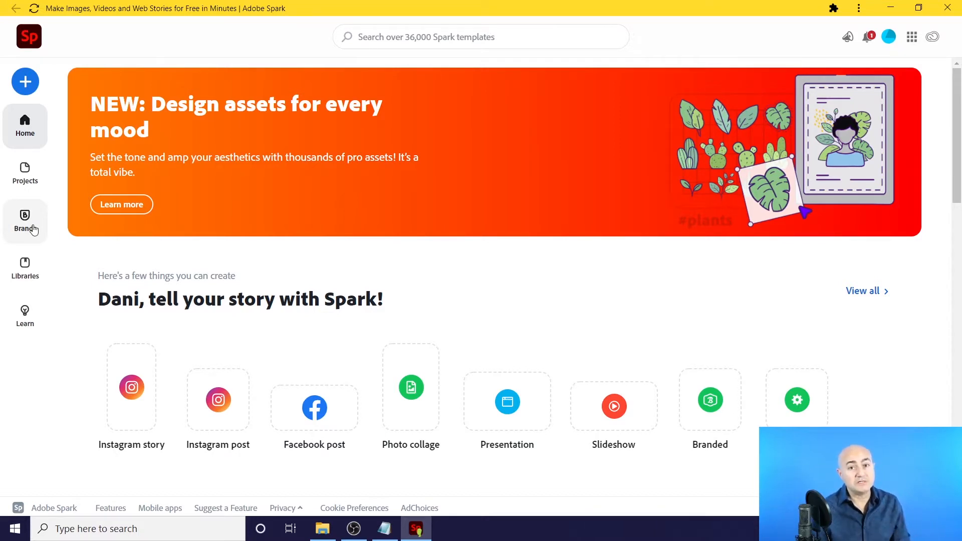
Begin a new brand and upload icon-jeak-color-square-md.png from the Jeak brand's Logo-Color folder as its main logo
left_click(26, 223)
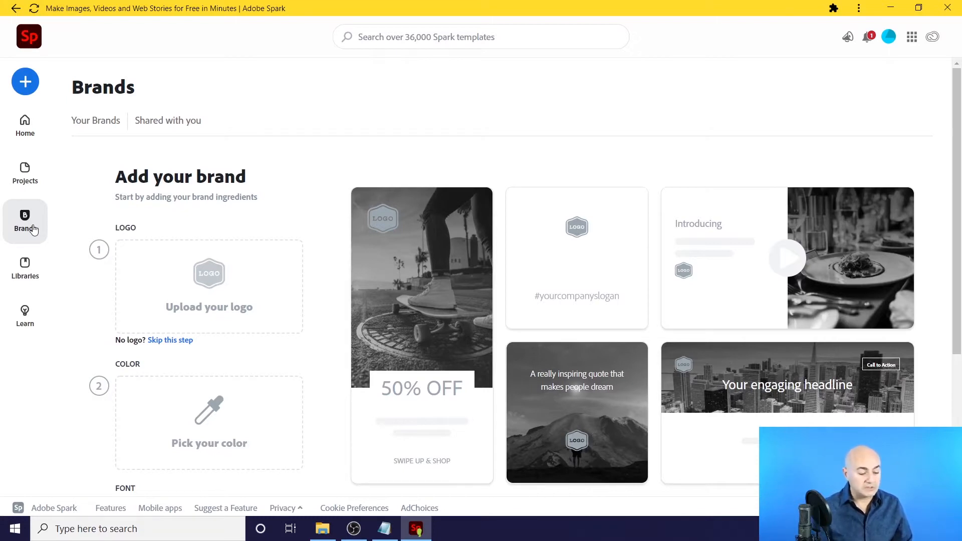
scroll(956, 223, "down", 1)
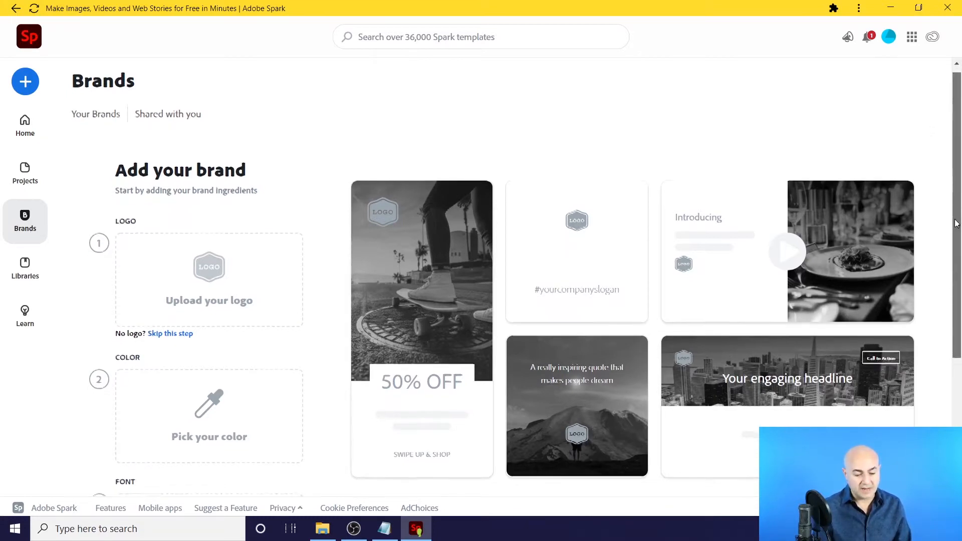
scroll(956, 225, "down", 2)
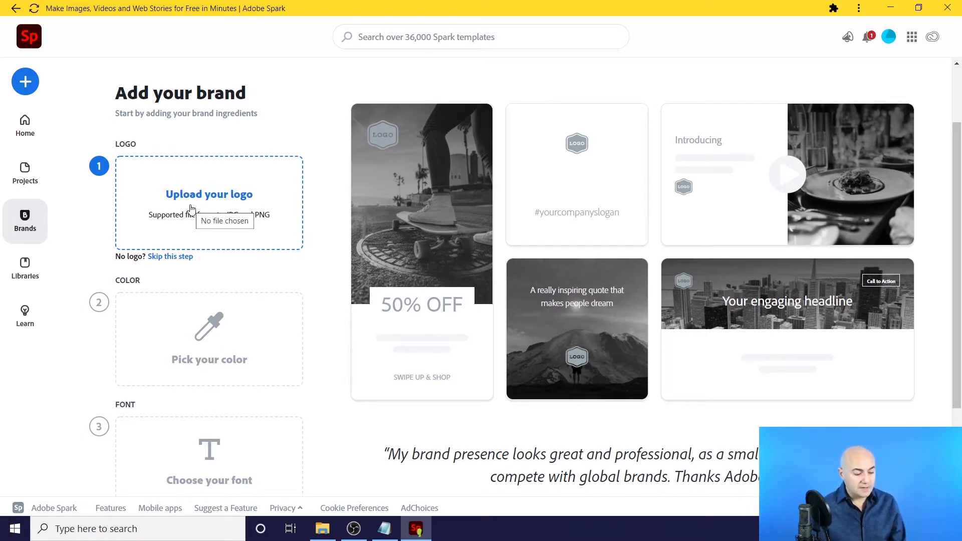
left_click(191, 208)
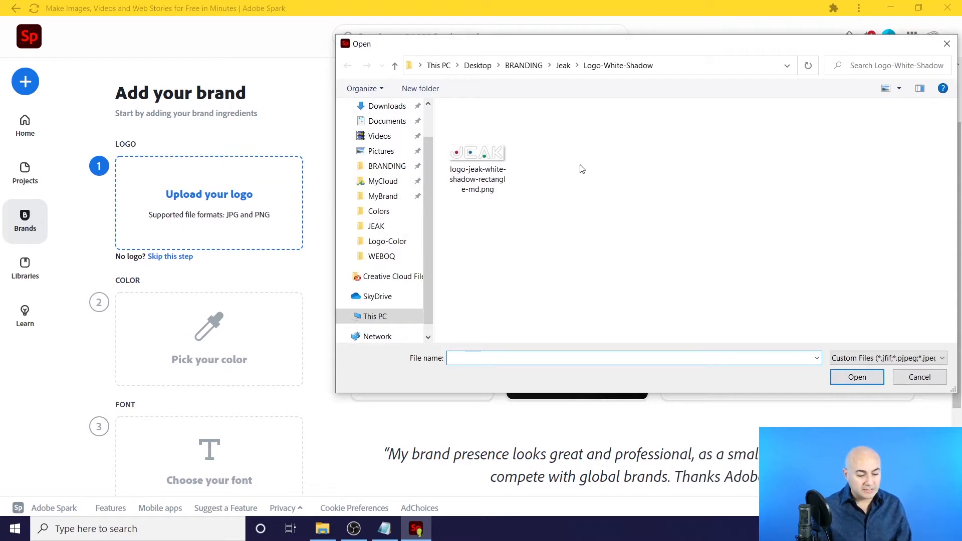
left_click(563, 70)
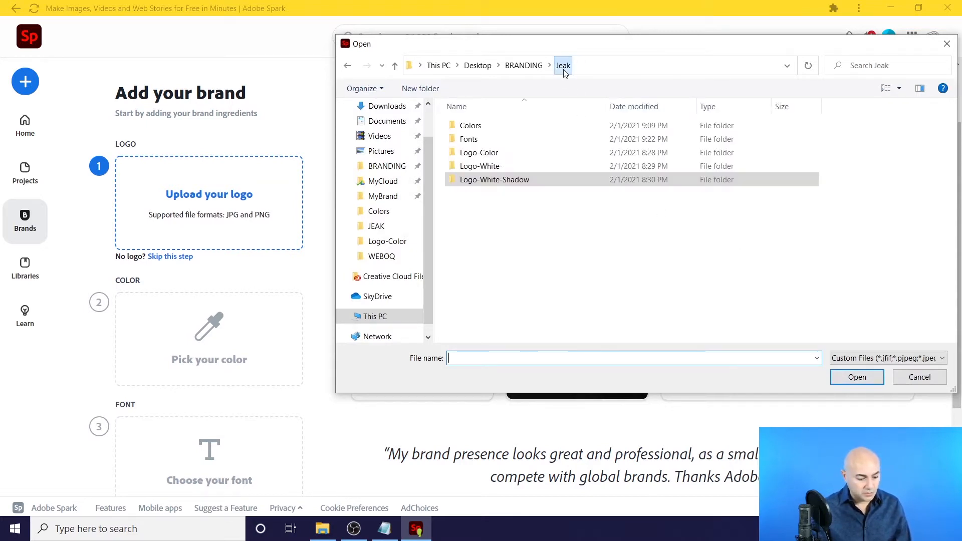
double_click(498, 153)
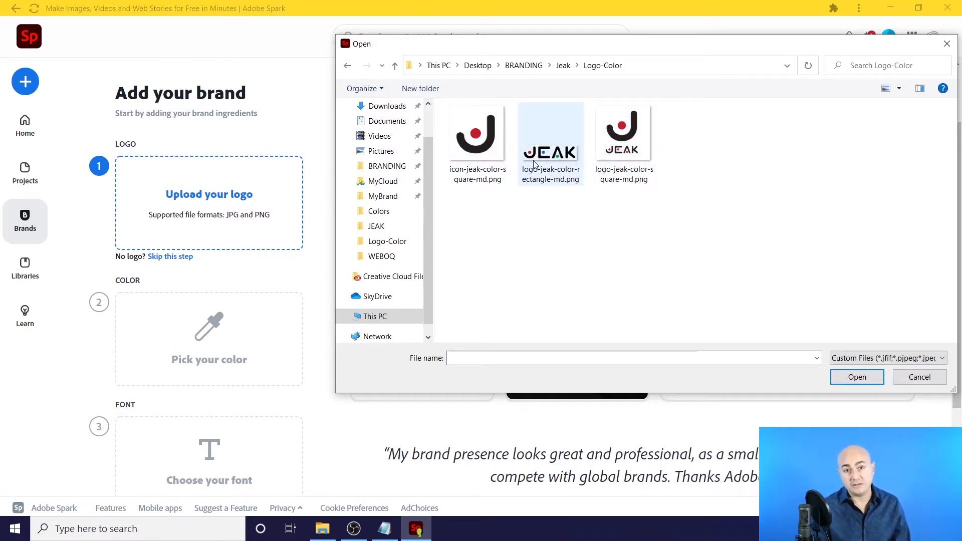
double_click(478, 148)
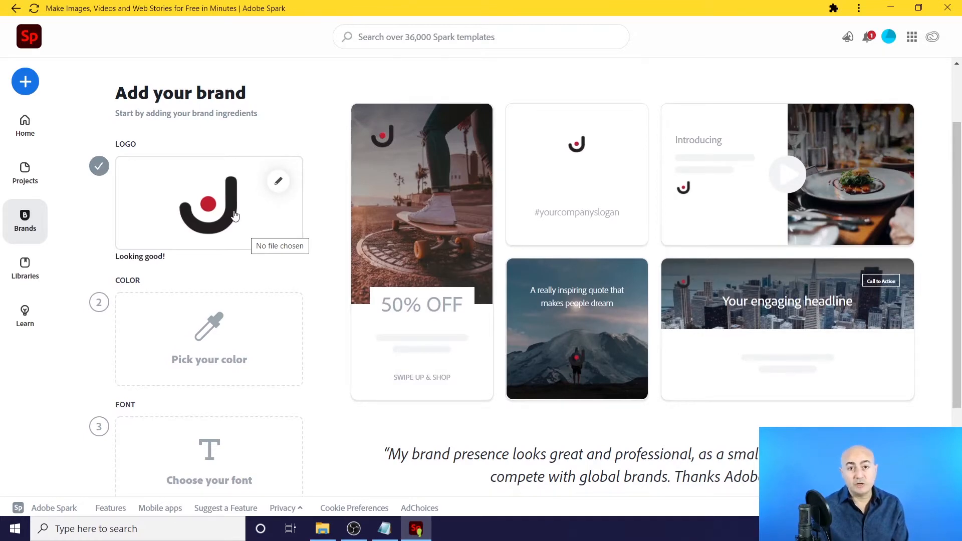
Copy the secondary red #BE1E2D from Colors-Jeak.txt in Notepad and save it as the new brand's color
scroll(235, 216, "down", 2)
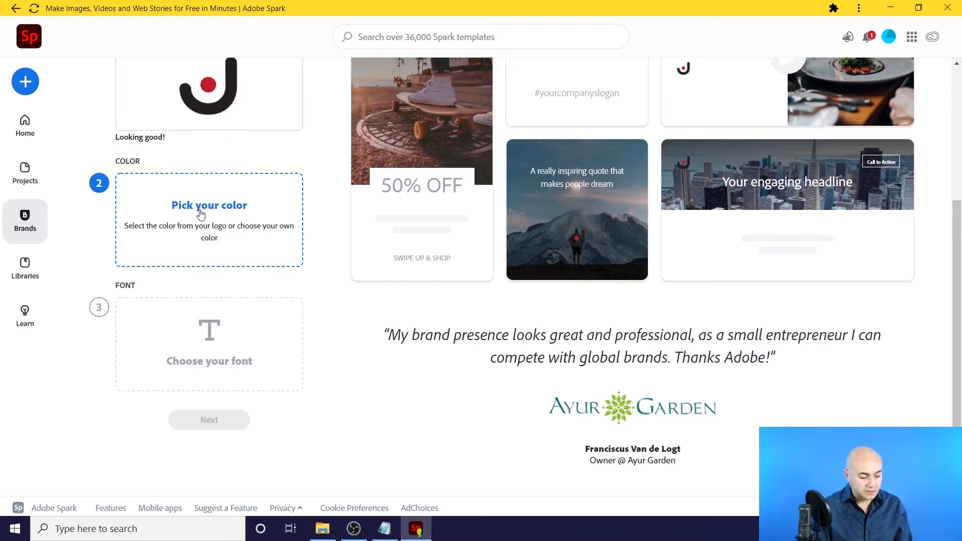
left_click(385, 529)
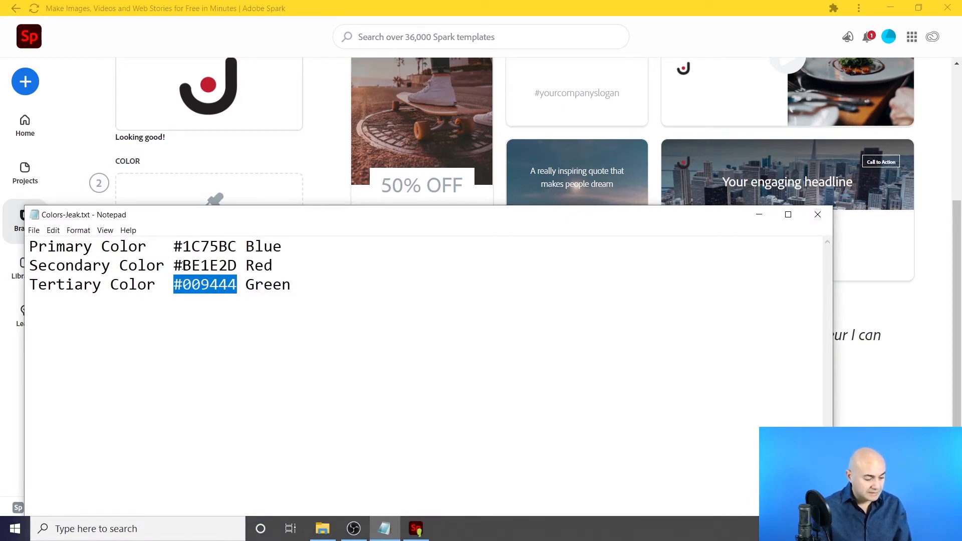
left_click_drag(174, 266, 236, 261)
key("ctrl+c")
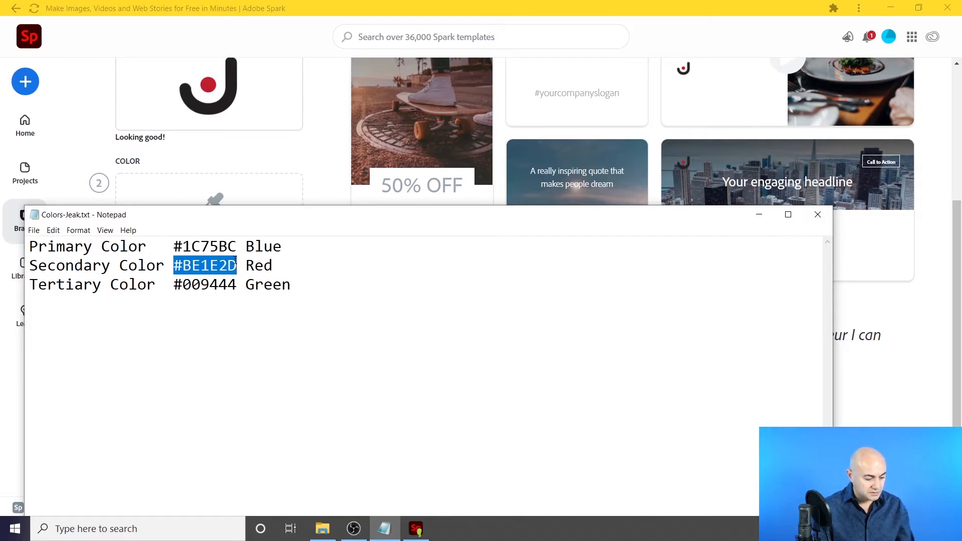
left_click(758, 214)
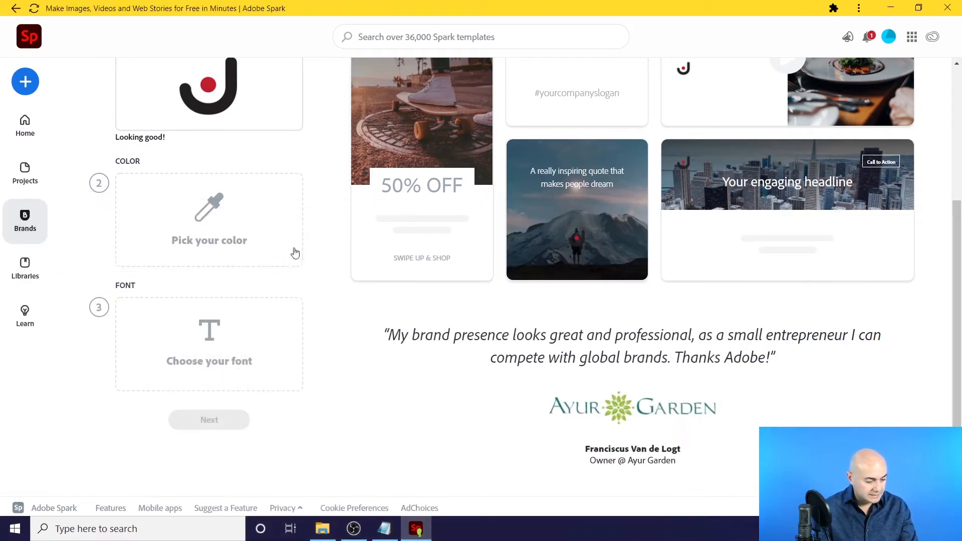
left_click(212, 211)
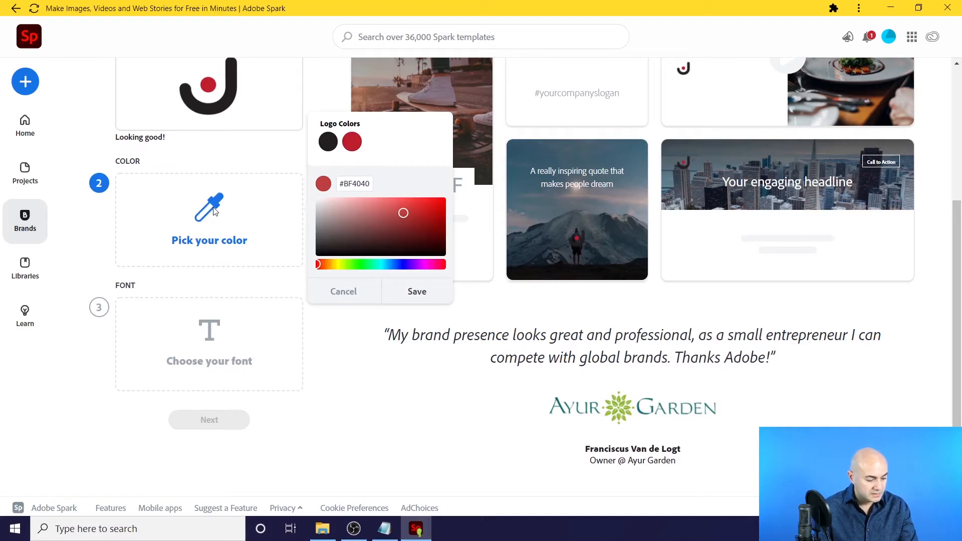
double_click(355, 184)
key("ctrl+v")
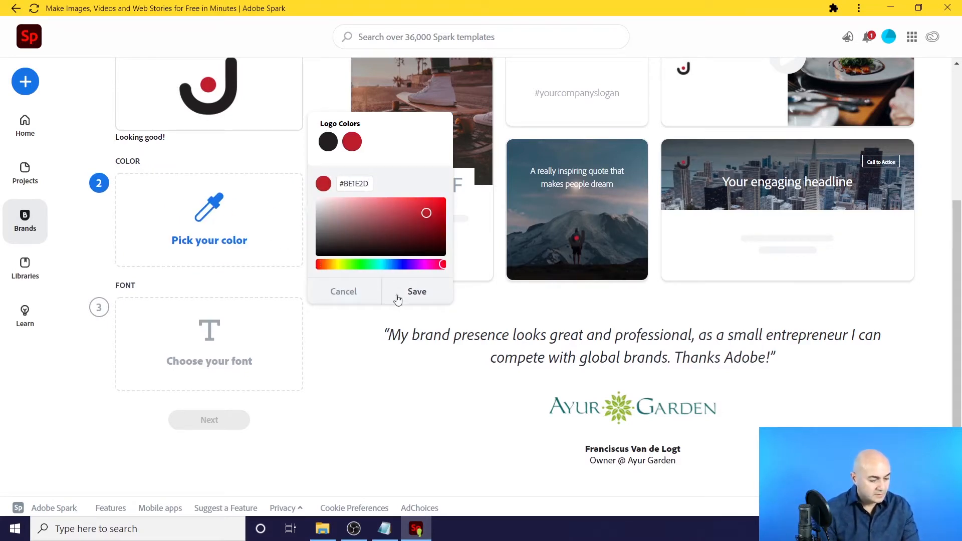
left_click(416, 293)
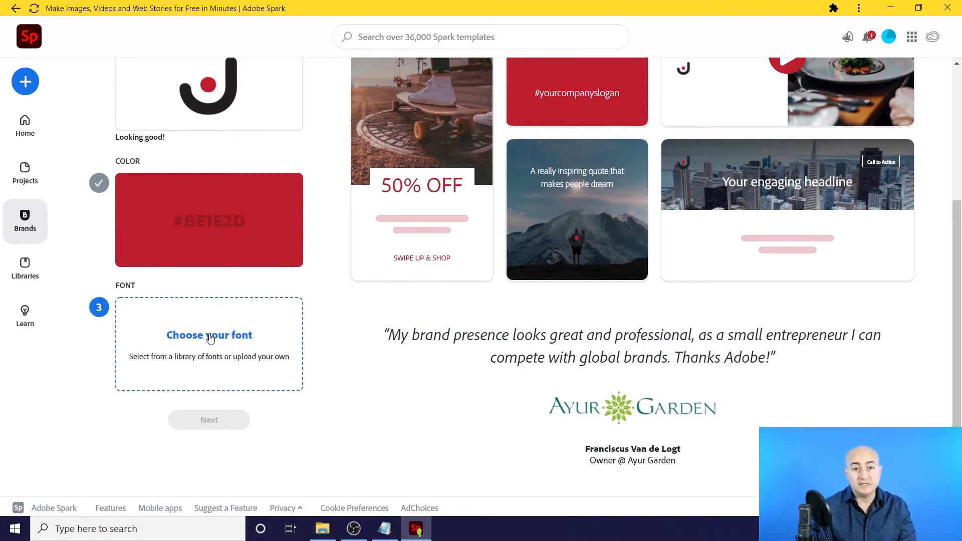
Open Jeak-Fonts.txt from the Jeak brand's Fonts folder and review the heading font, body font and license link
left_click(325, 531)
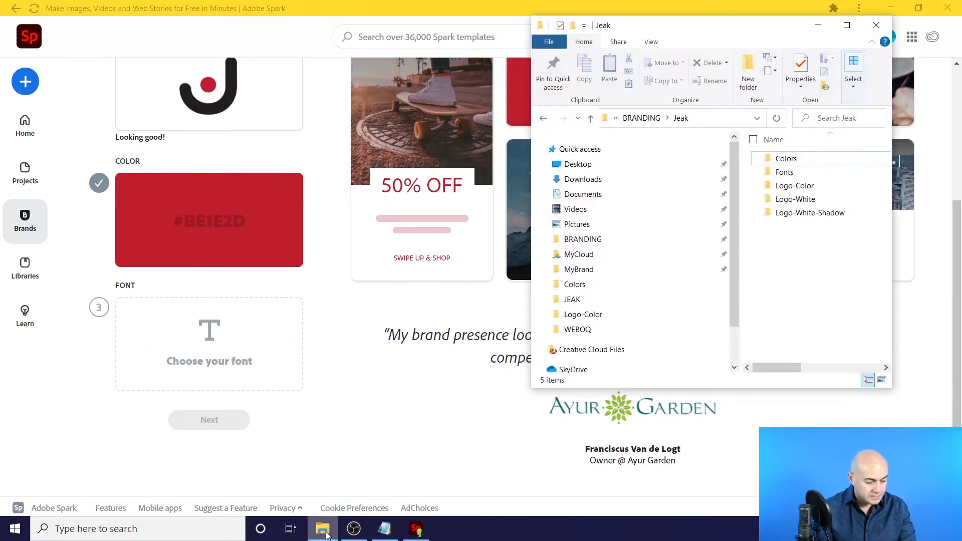
double_click(794, 172)
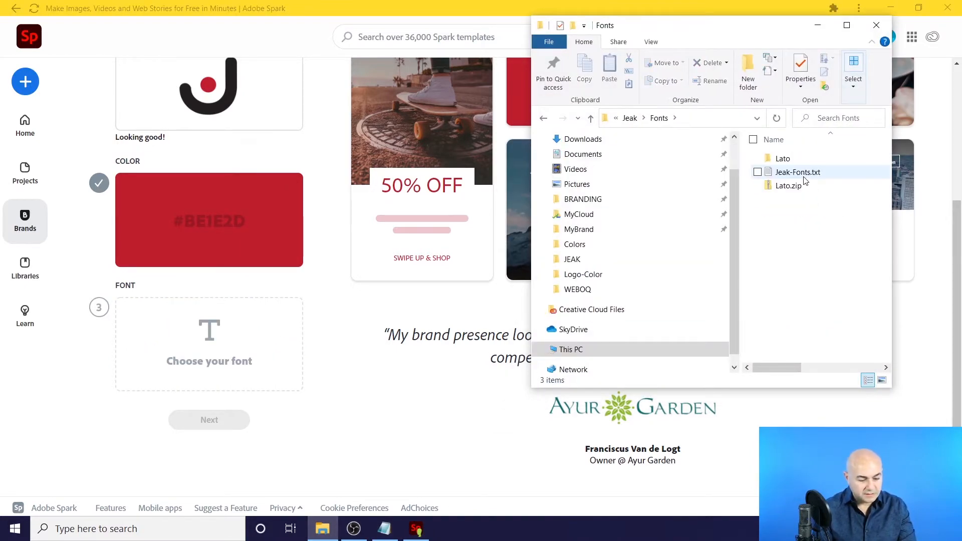
double_click(801, 173)
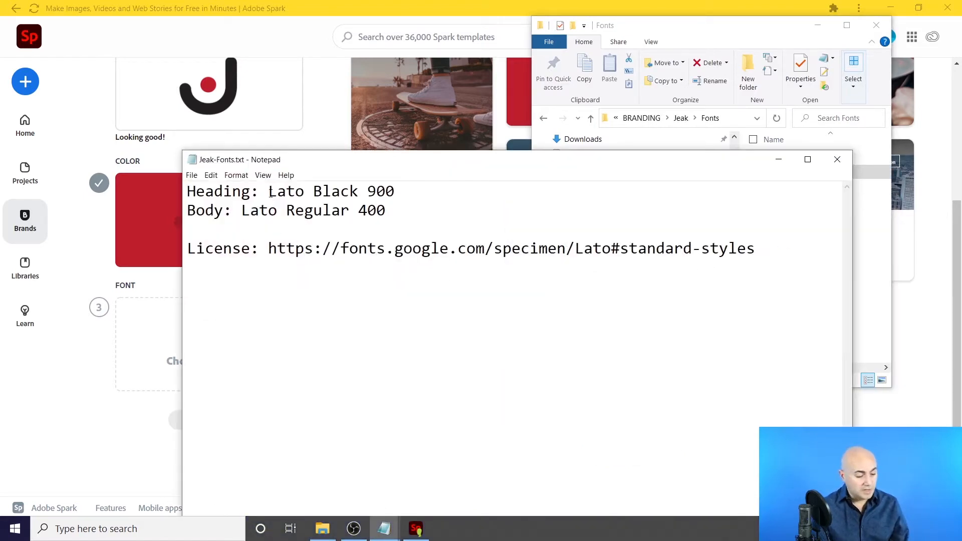
left_click_drag(268, 192, 359, 195)
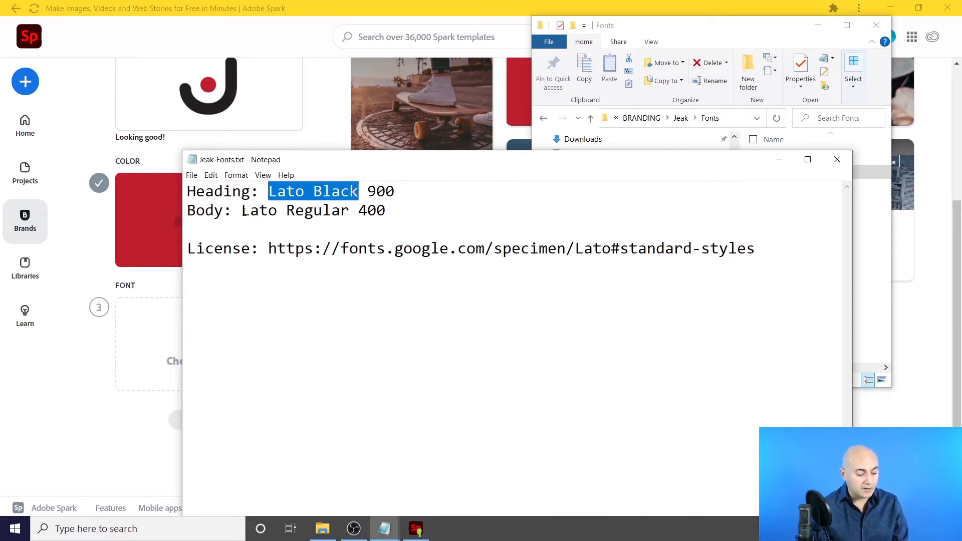
left_click_drag(242, 211, 348, 211)
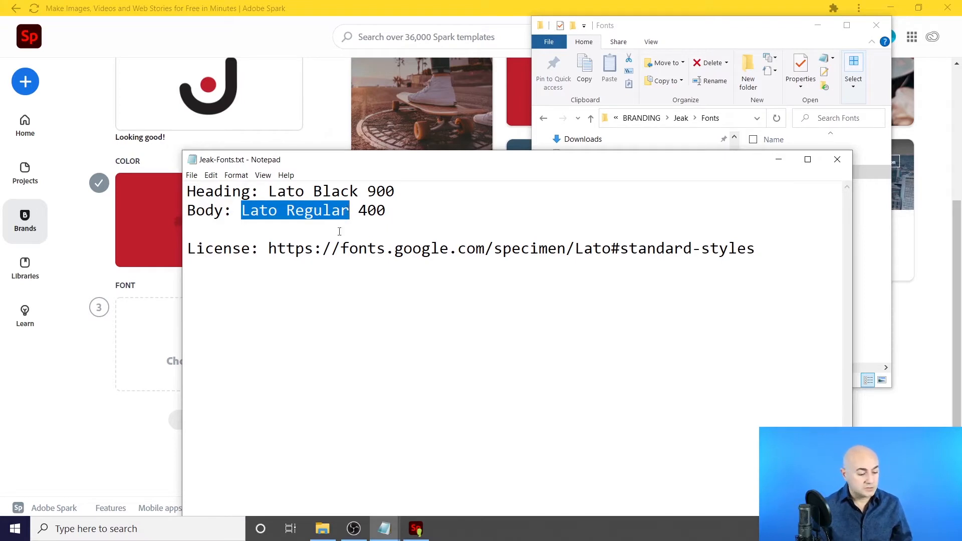
left_click_drag(264, 251, 762, 246)
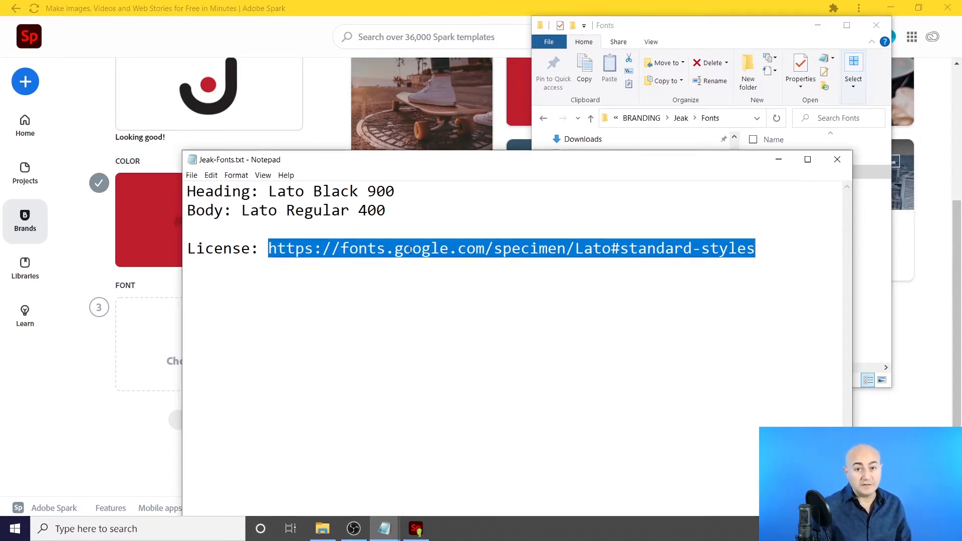
left_click(776, 164)
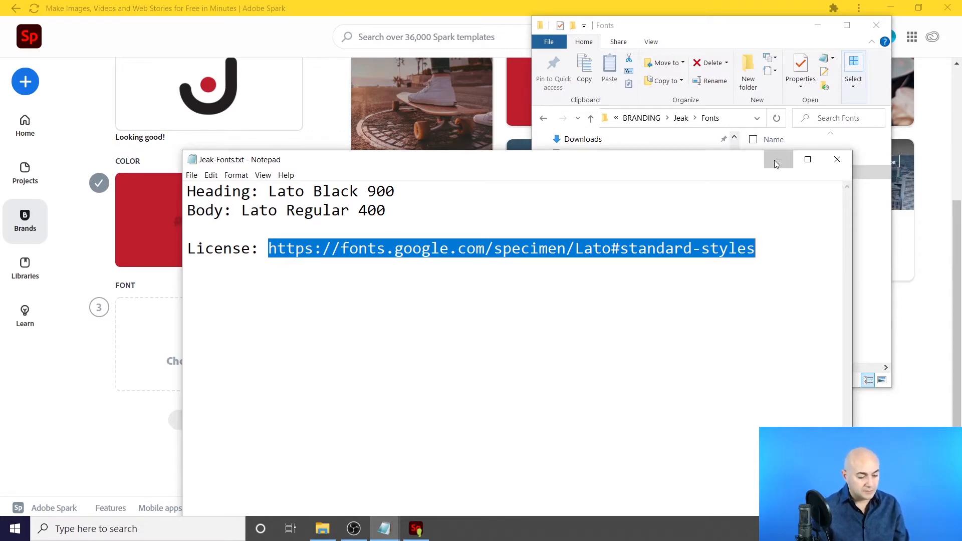
Choose Lato Bold as the brand font and create the brand under the name Jeak
left_click(215, 343)
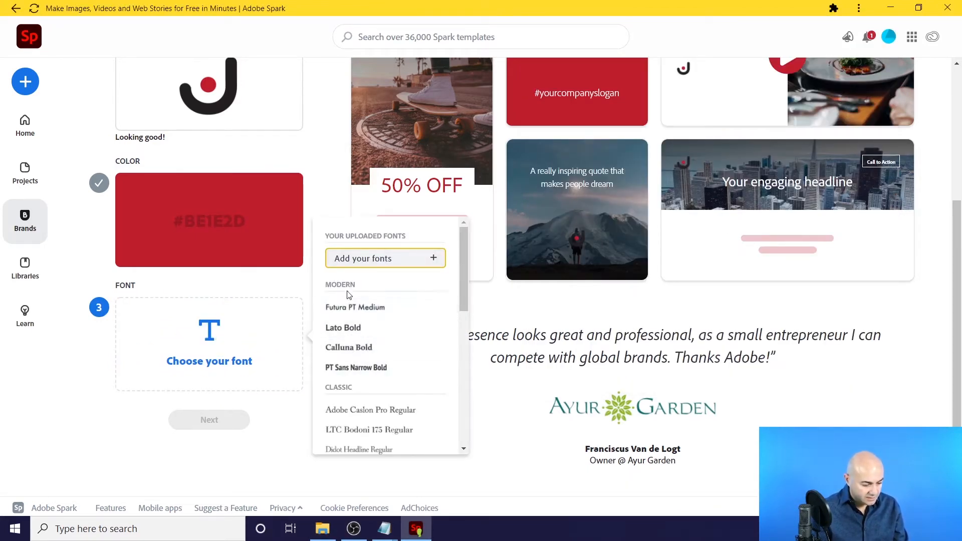
left_click(354, 328)
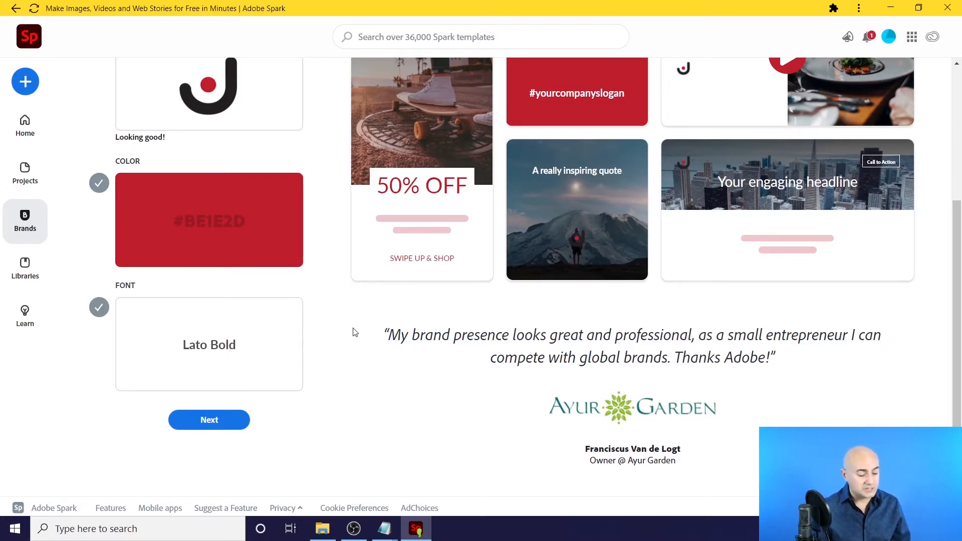
left_click(208, 423)
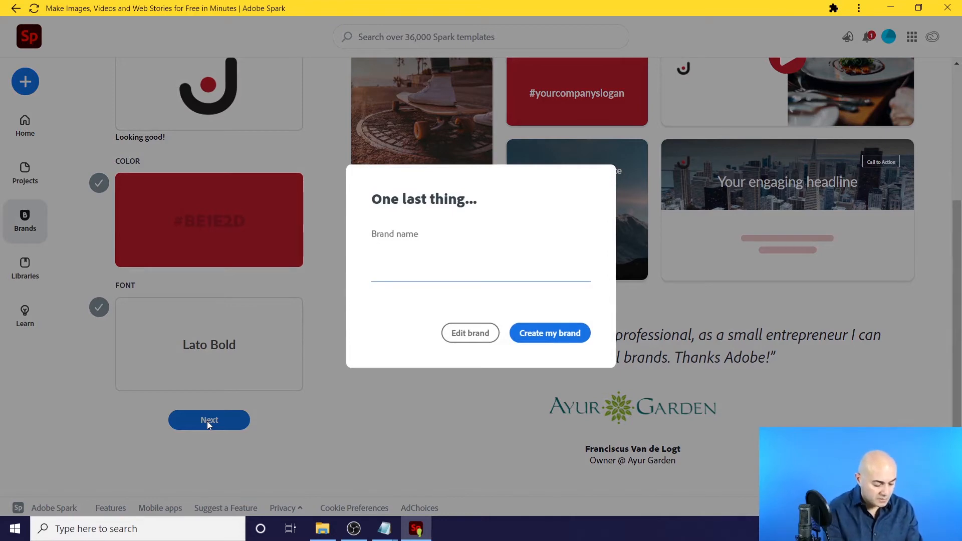
type("Jeak")
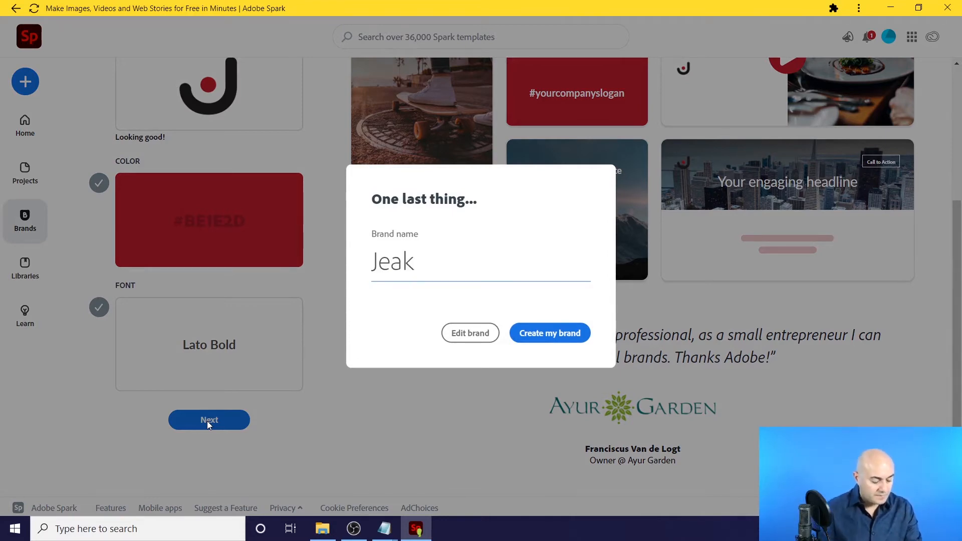
left_click(536, 341)
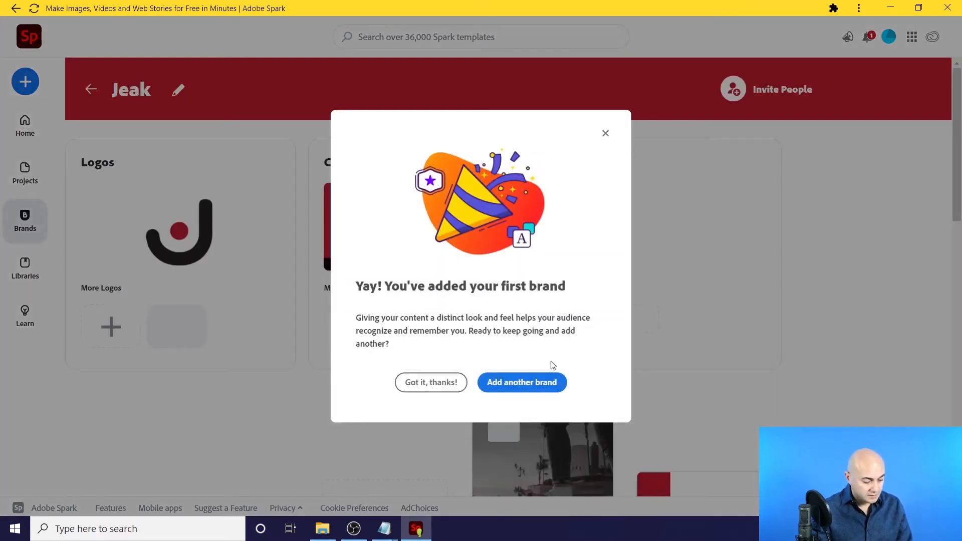
left_click(407, 390)
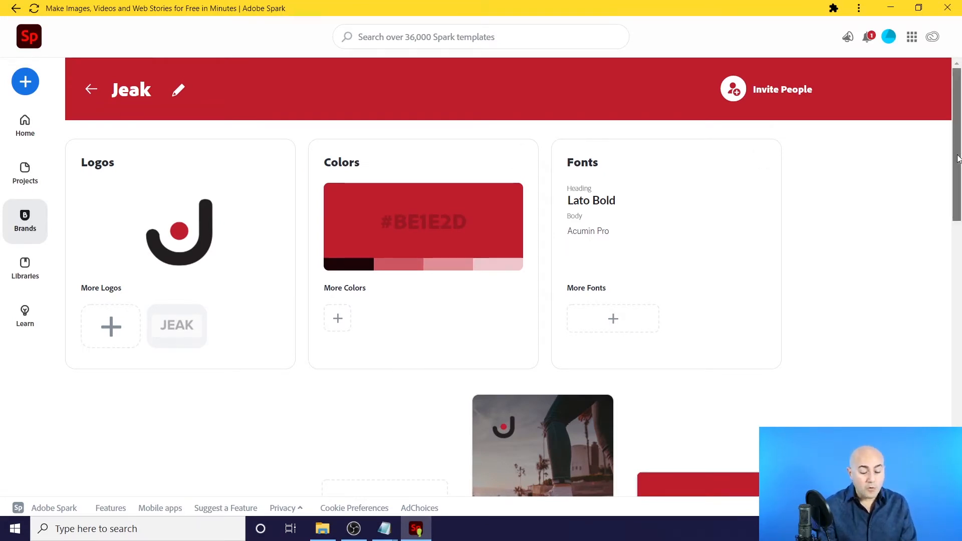
Add logo-jeak-color-square-md.png and logo-jeak-color-rectangle-md.png to the Jeak brand as additional logos
mouse_move(958, 159)
left_mouse_down()
mouse_move(958, 169)
mouse_move(957, 158)
left_mouse_up()
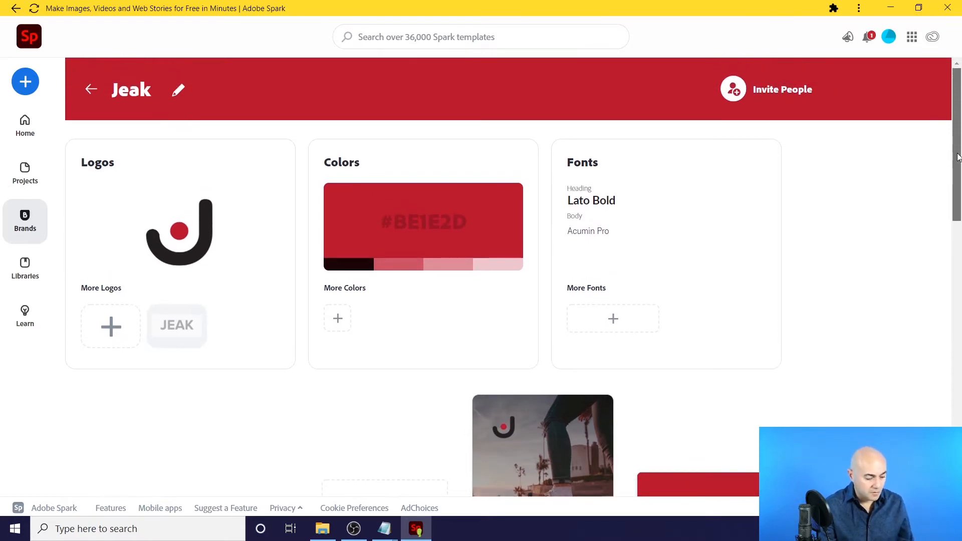
left_click(107, 334)
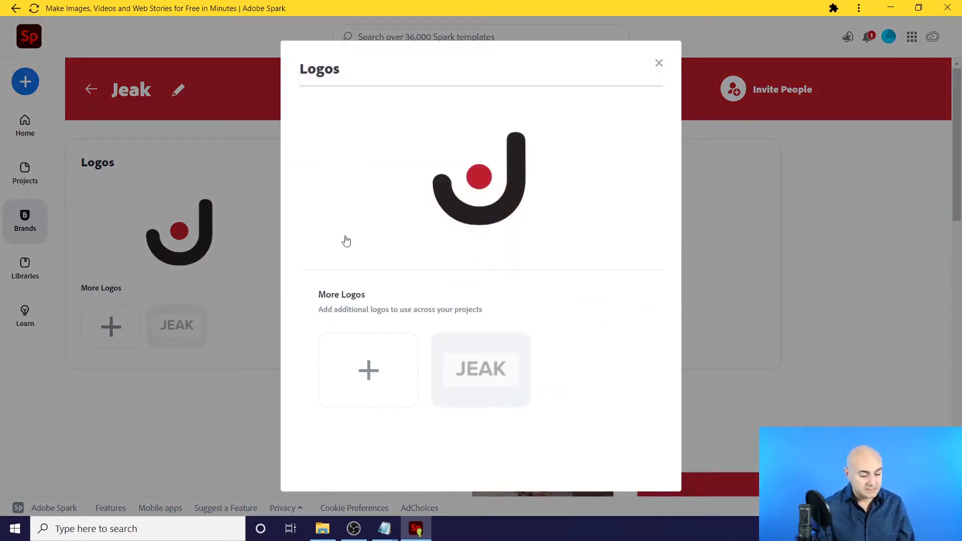
left_click(387, 369)
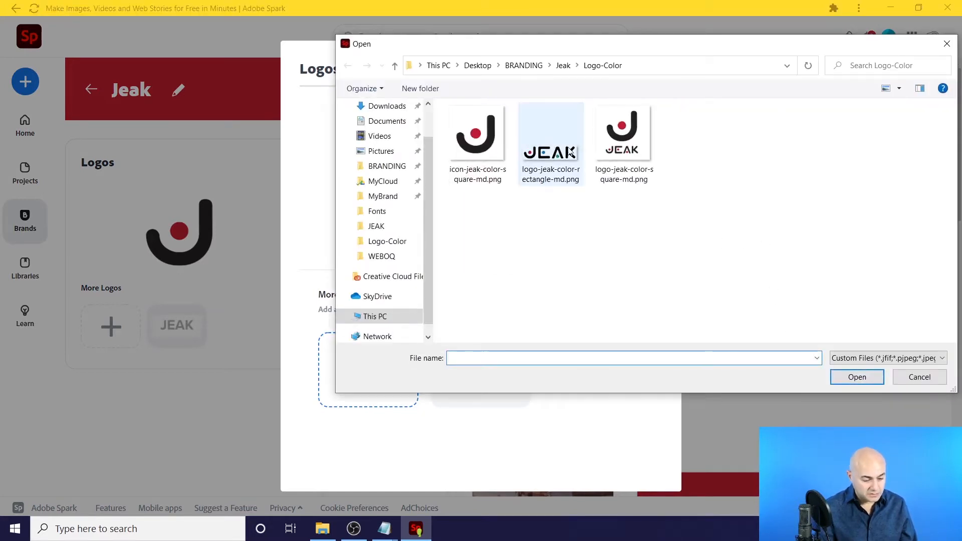
double_click(624, 134)
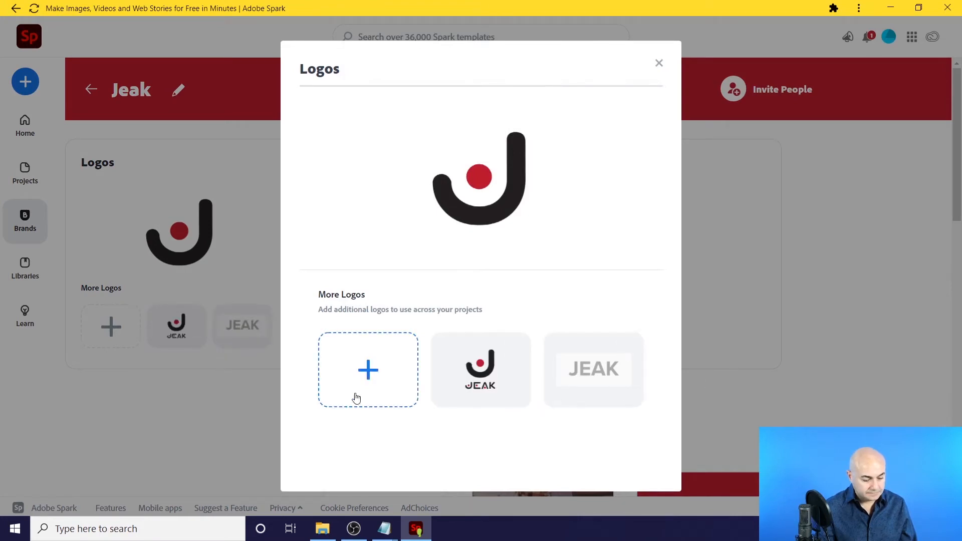
left_click(407, 375)
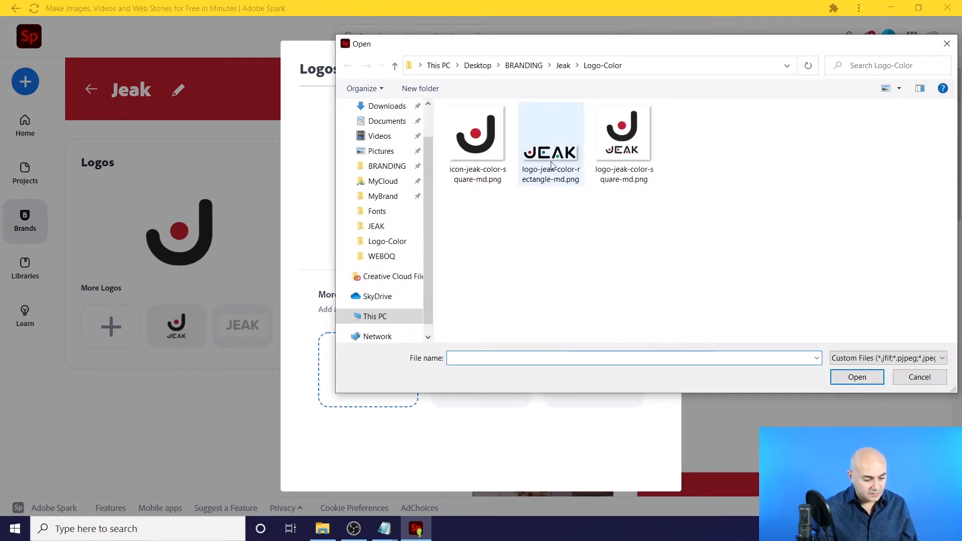
double_click(551, 164)
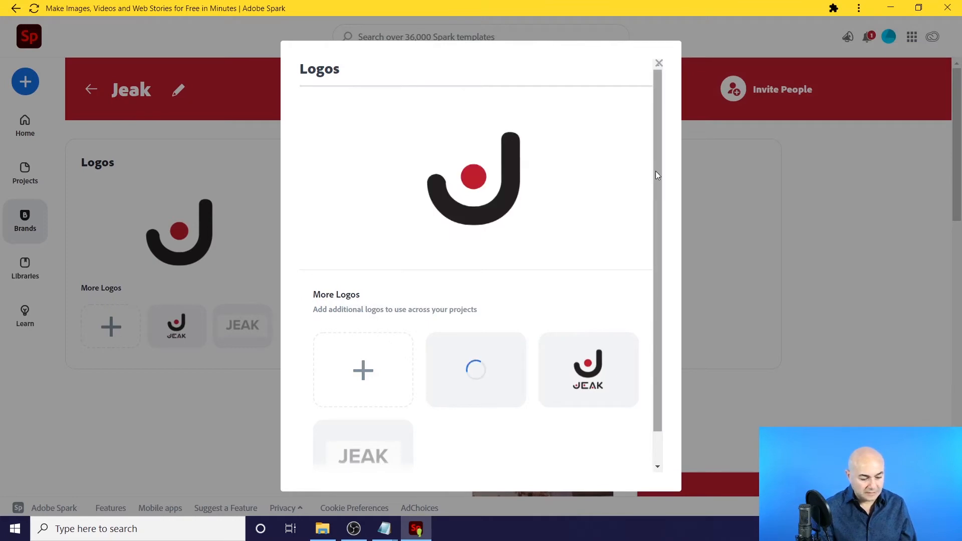
Add icon-jeak-white-square-md.png from the Jeak brand's Logo-White folder as an additional logo
left_click_drag(655, 176, 657, 257)
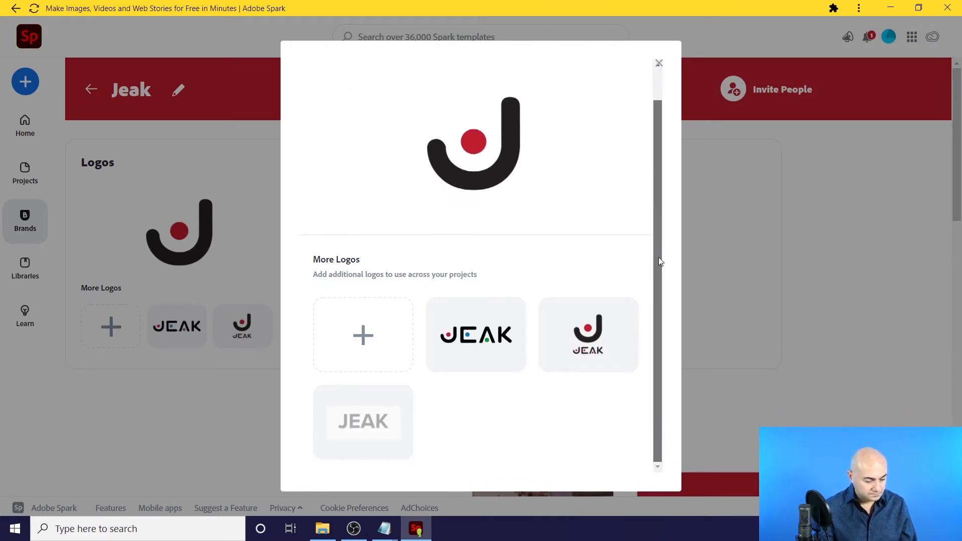
left_click(368, 339)
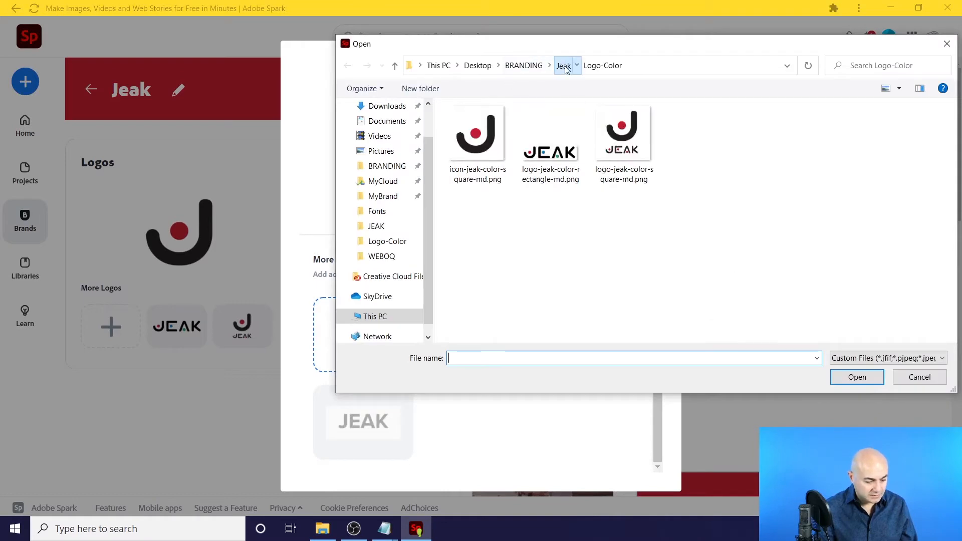
left_click(564, 66)
double_click(480, 167)
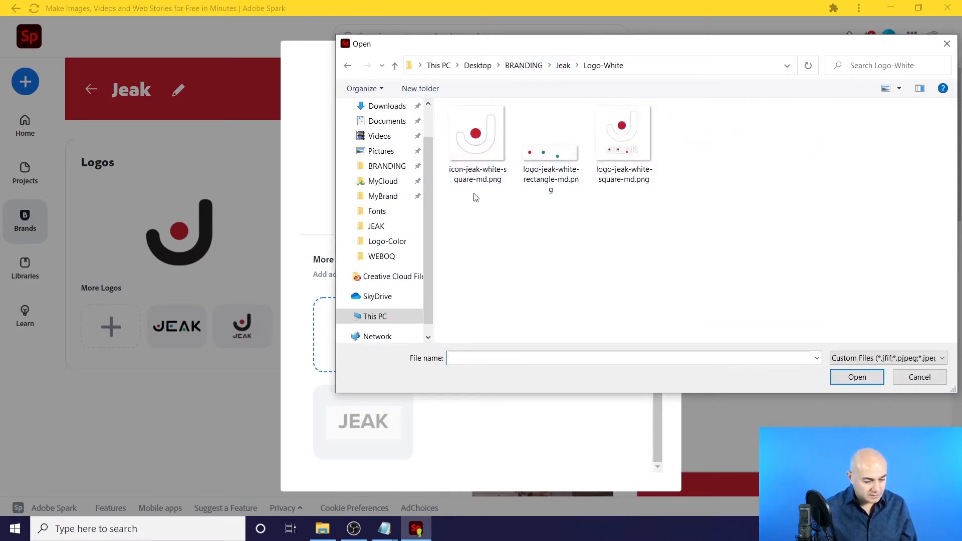
left_click(480, 144)
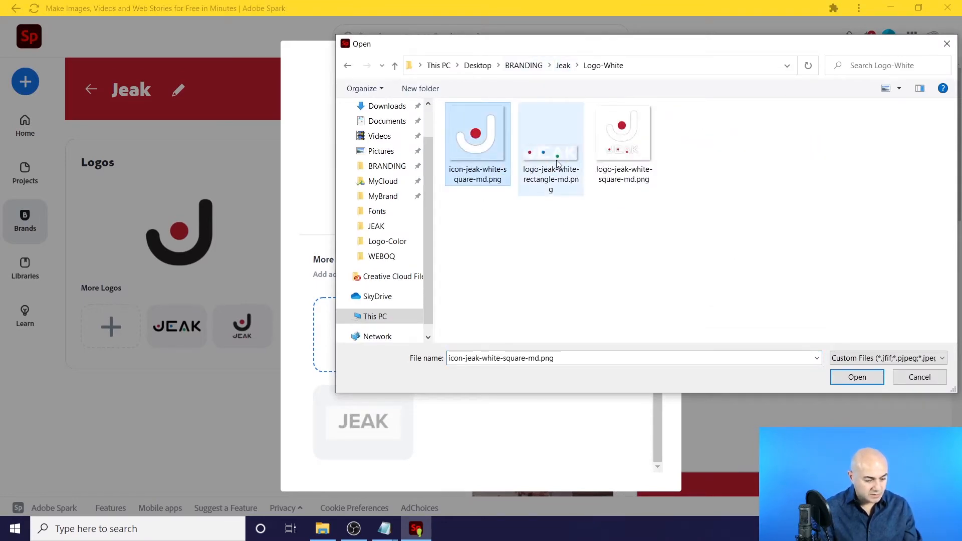
left_click(558, 164)
left_click(615, 158)
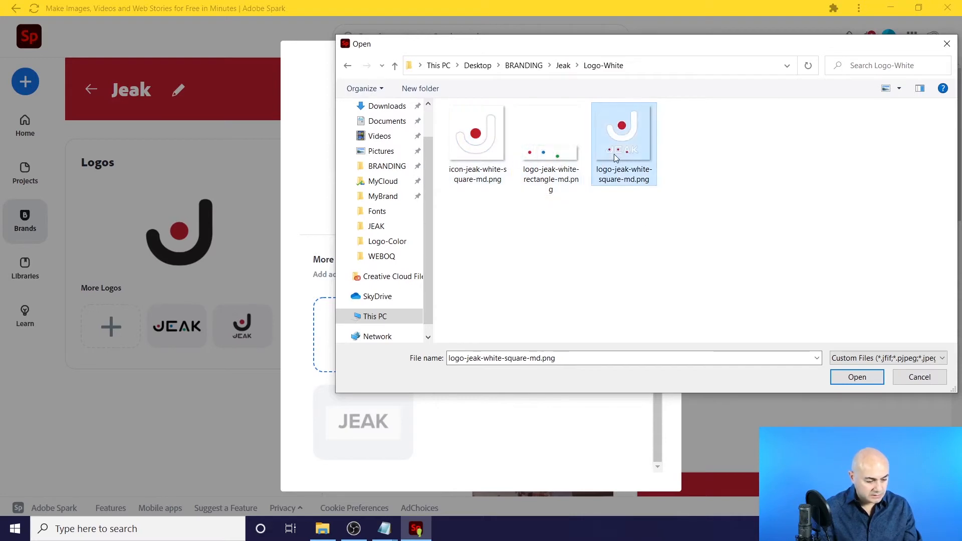
double_click(481, 165)
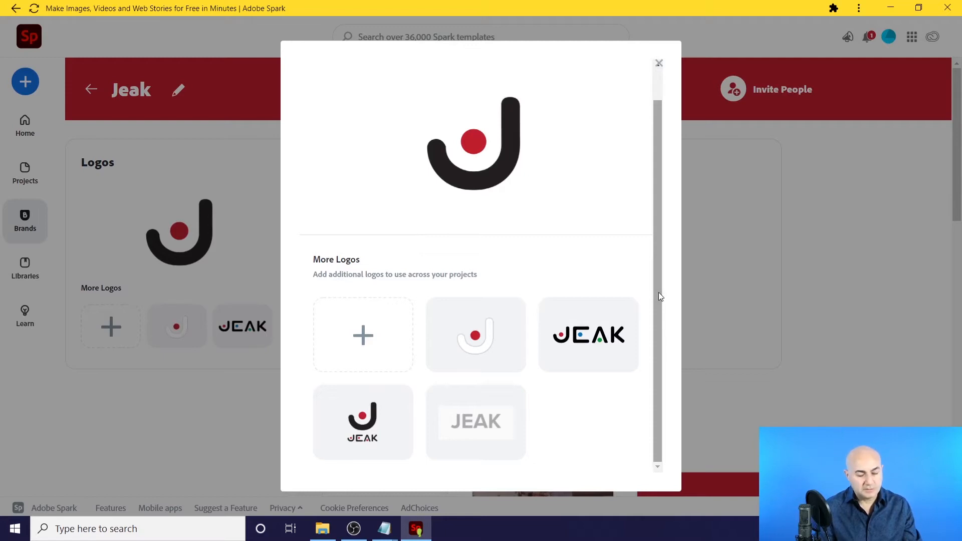
Add logo-jeak-white-rectangle-md.png and logo-jeak-white-square-md.png from the Logo-White folder as additional logos
left_click(361, 351)
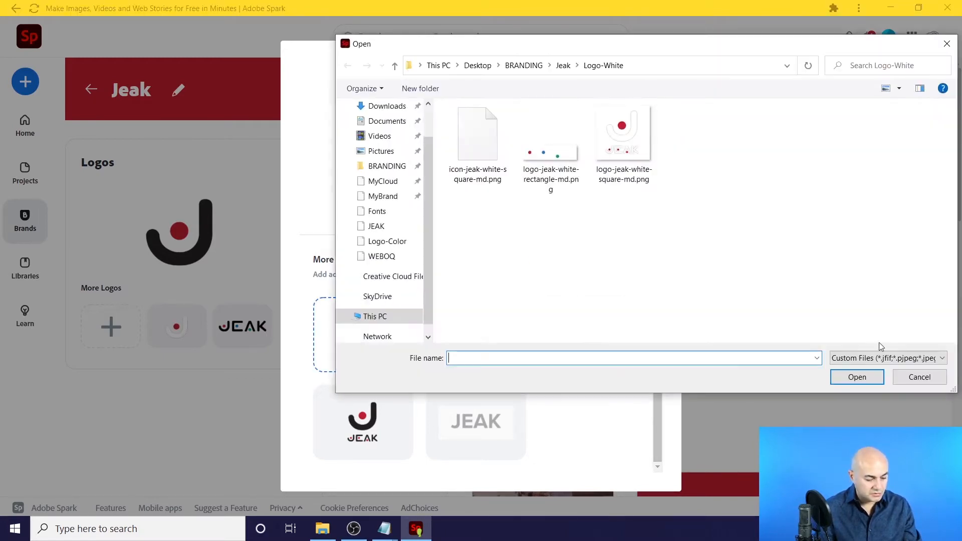
double_click(544, 156)
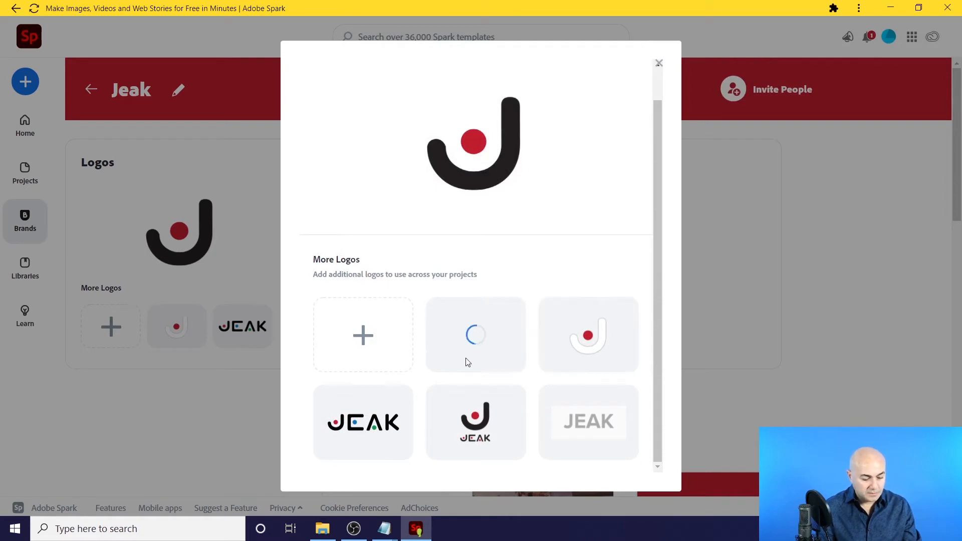
left_click(350, 342)
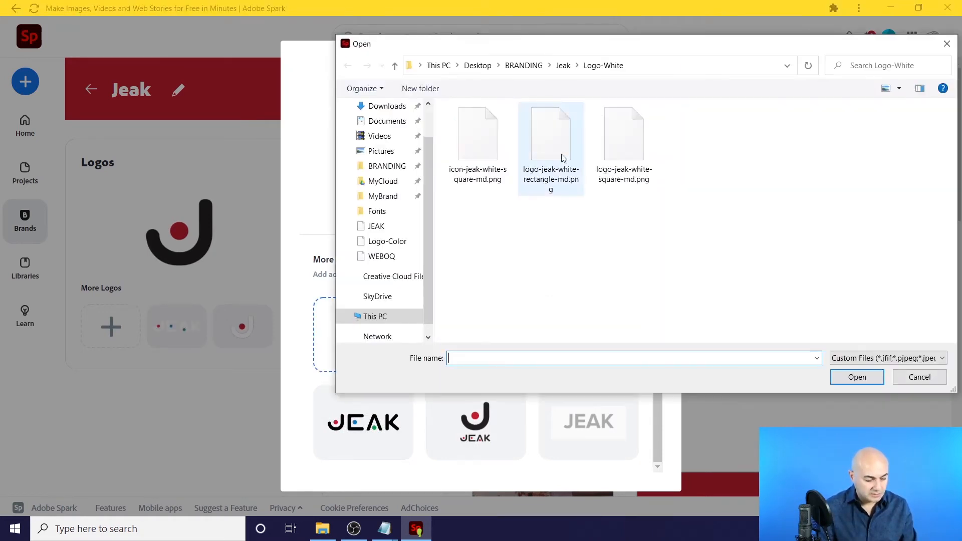
left_click(610, 146)
double_click(610, 145)
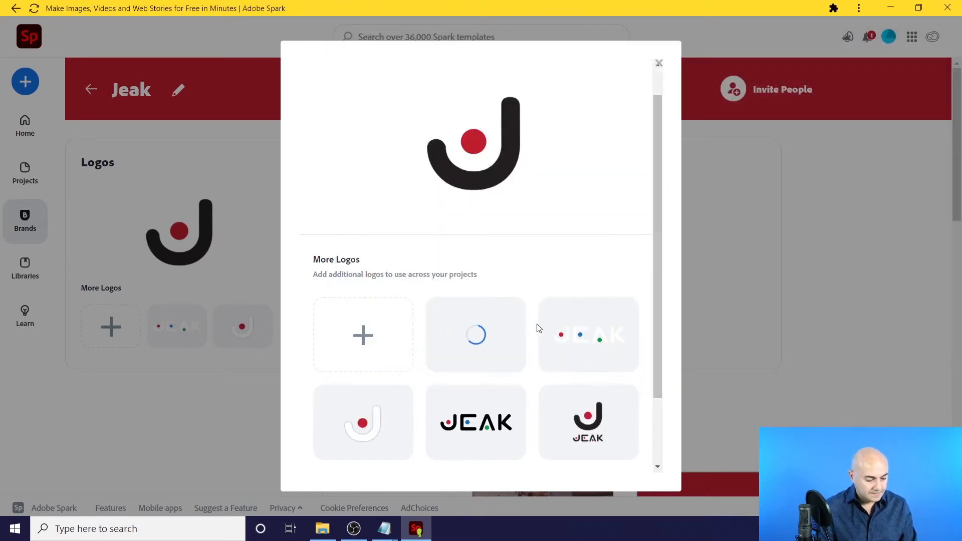
Add logo-jeak-white-shadow-rectangle-md.png from the Jeak brand's Logo-White-Shadow folder as an additional logo
left_click(366, 341)
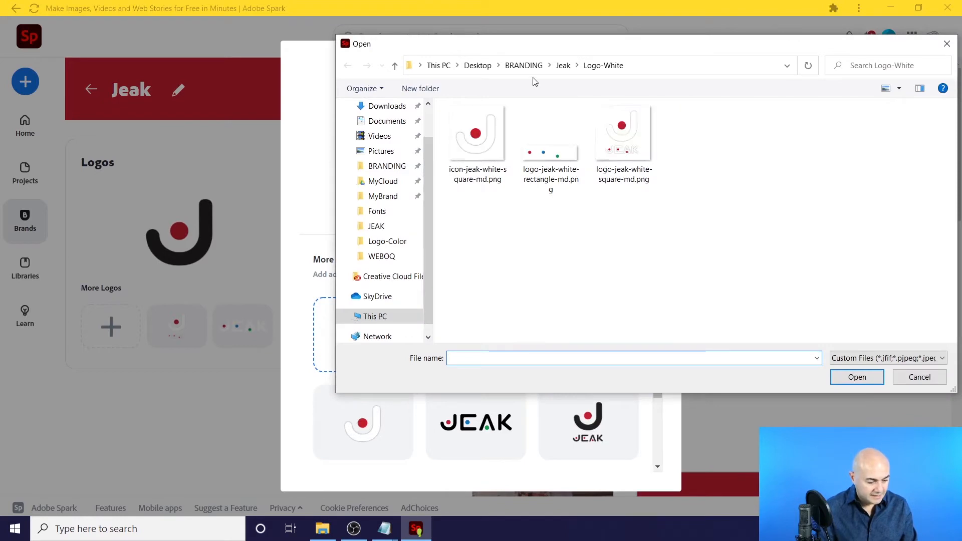
left_click(563, 68)
double_click(514, 182)
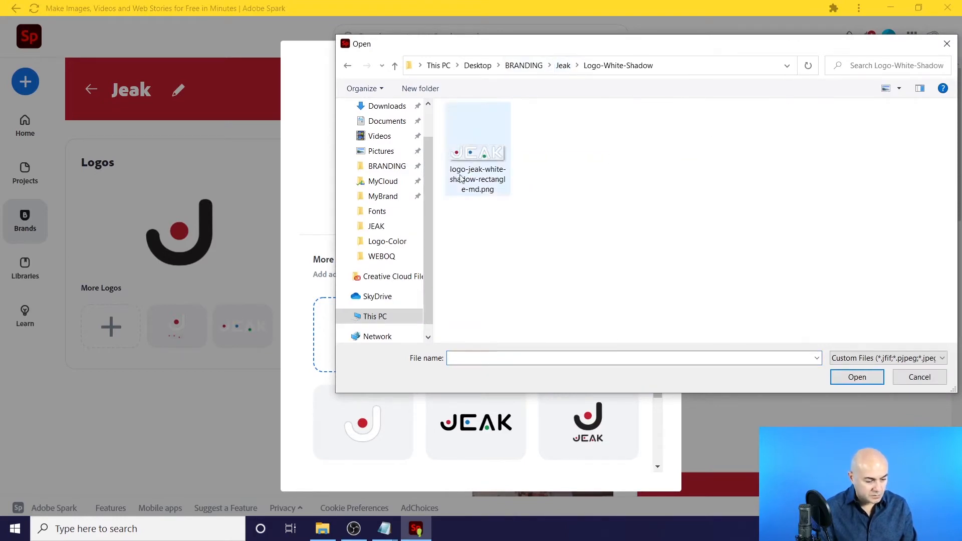
left_click(476, 171)
double_click(476, 171)
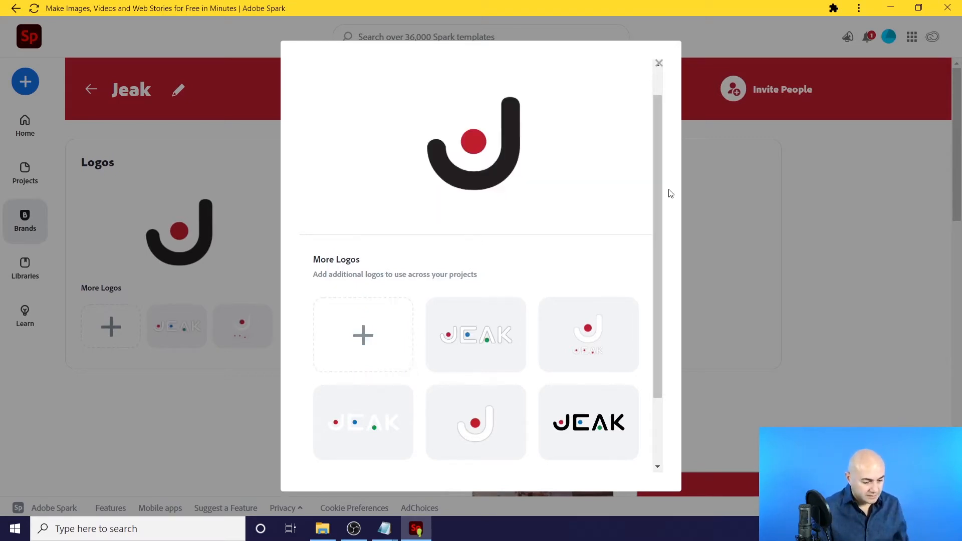
Make the white shadow rectangle JEAK logo the brand's primary logo, confirm the replacement and close the logo settings
scroll(660, 191, "down", 1)
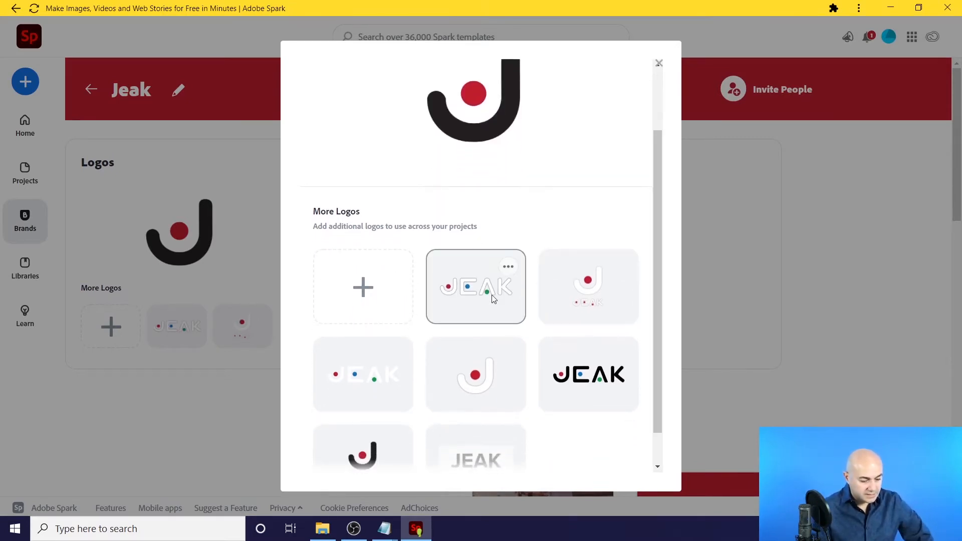
left_click_drag(659, 253, 656, 307)
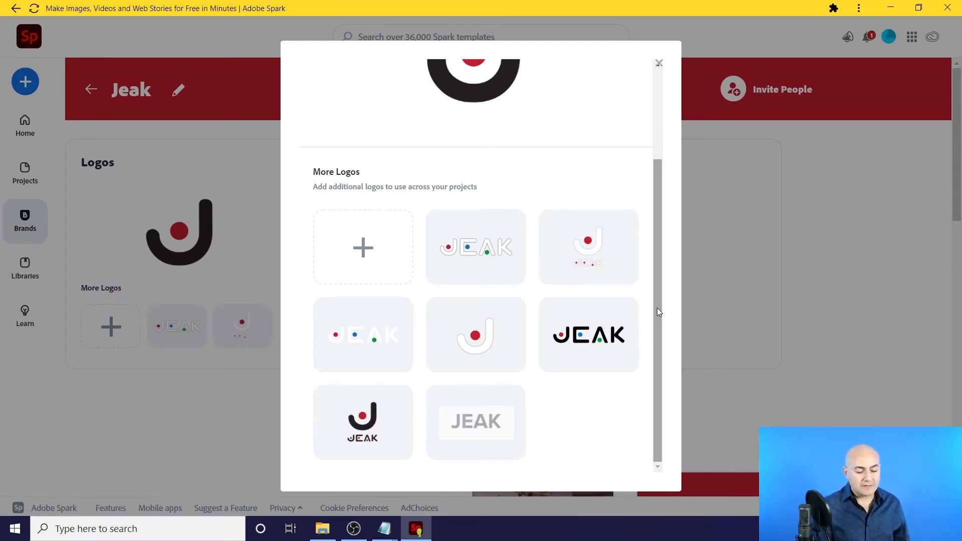
mouse_move(511, 238)
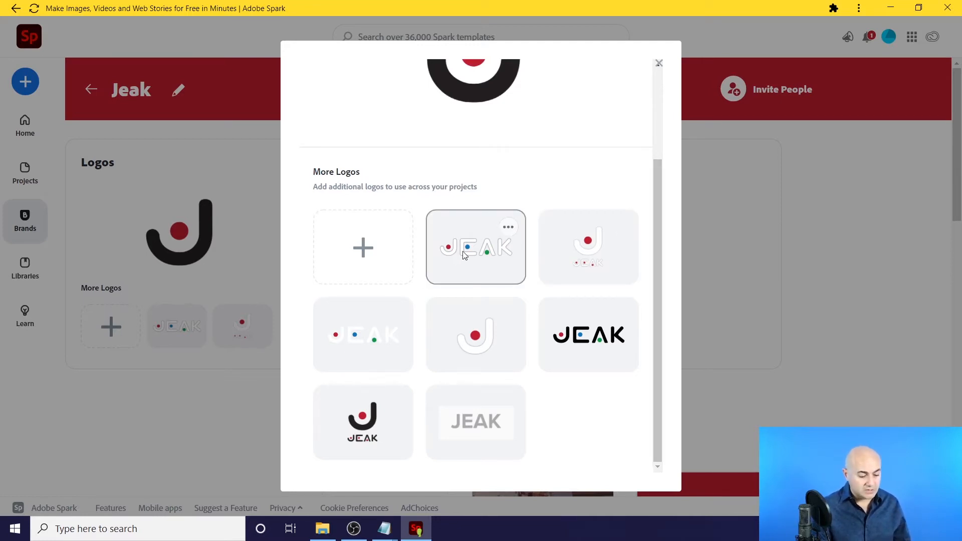
left_click(508, 228)
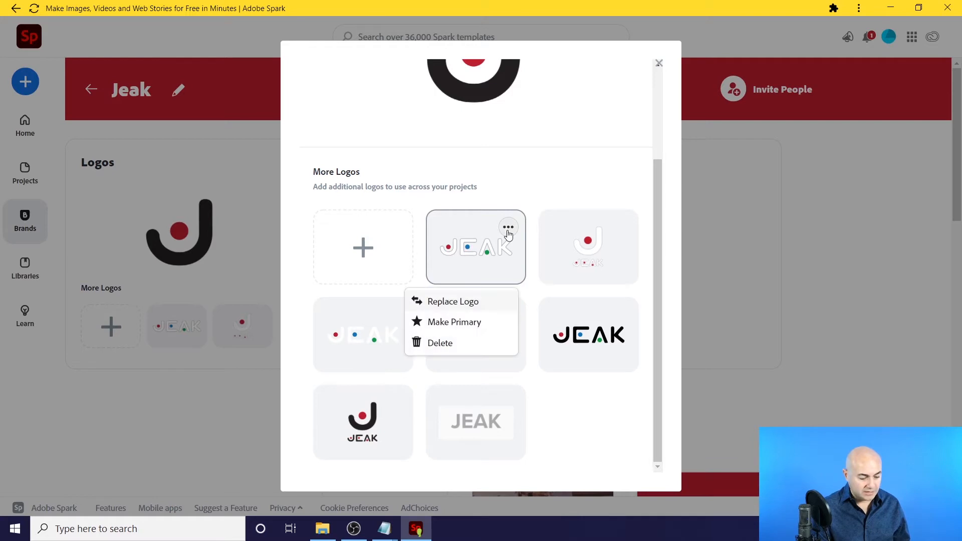
left_click(443, 325)
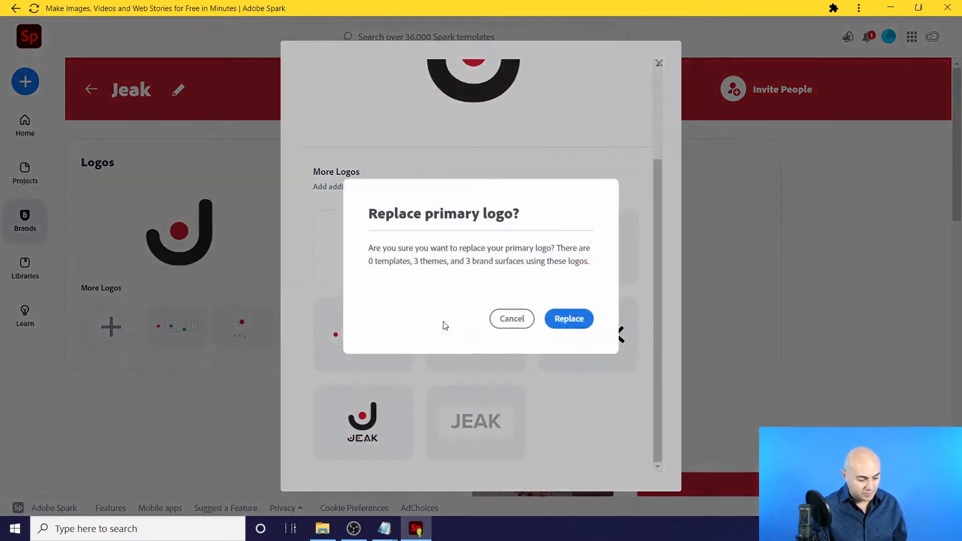
left_click(568, 319)
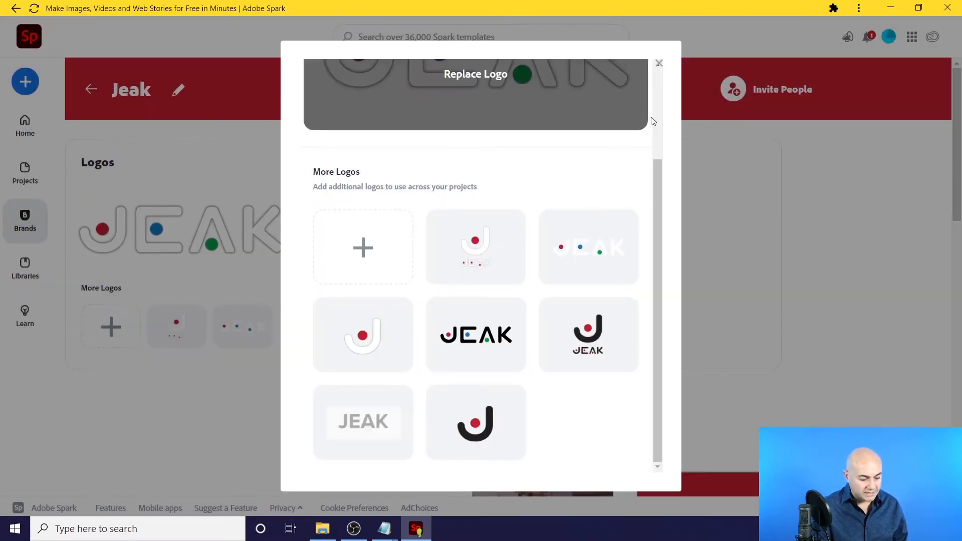
left_click(659, 66)
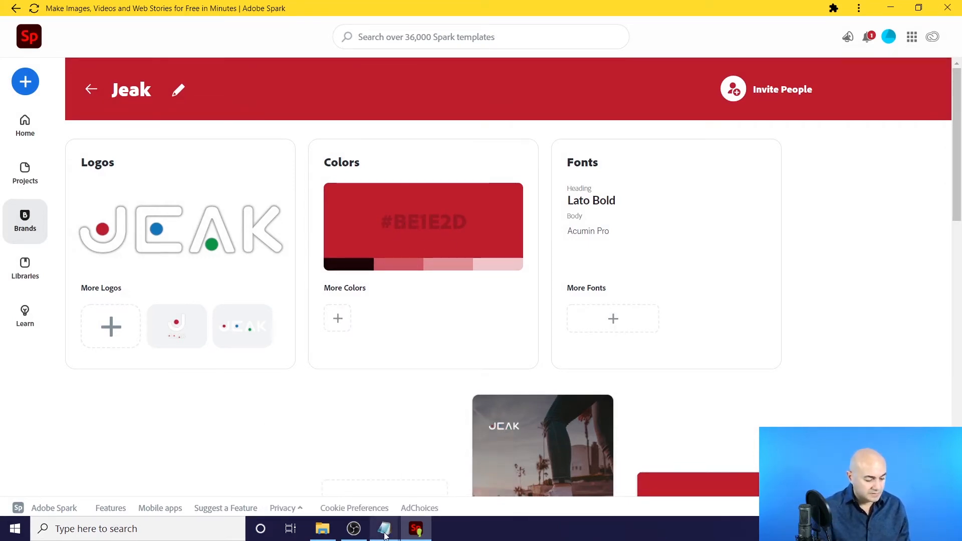
Copy the primary blue #1C75BC from Colors-Jeak.txt in Notepad and save it as an additional brand color
mouse_move(385, 529)
left_click(424, 481)
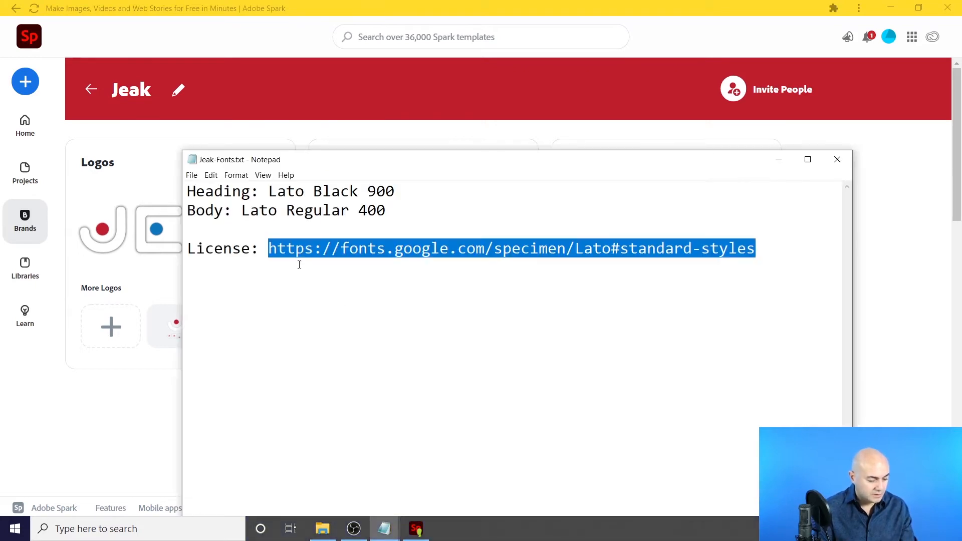
mouse_move(384, 529)
left_click(320, 473)
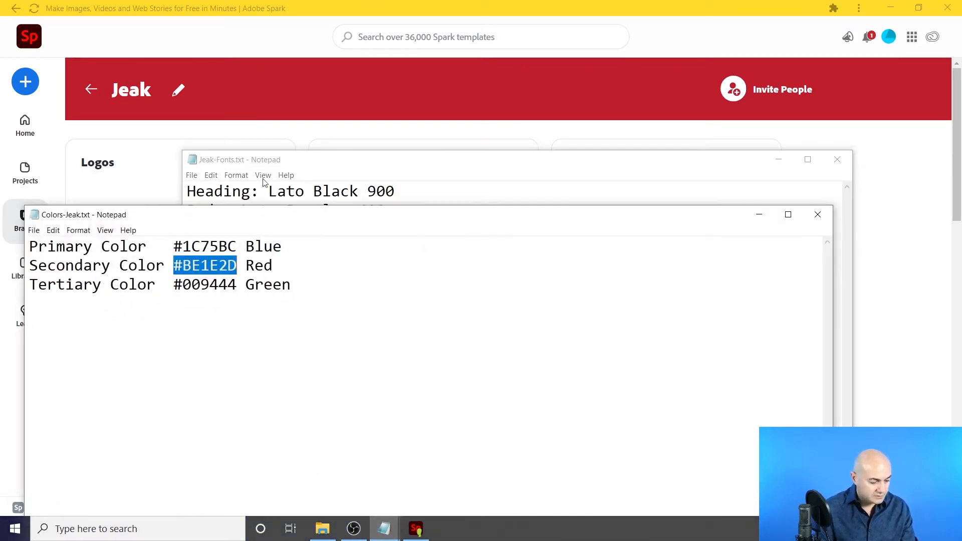
left_click_drag(174, 246, 239, 251)
key("ctrl+c")
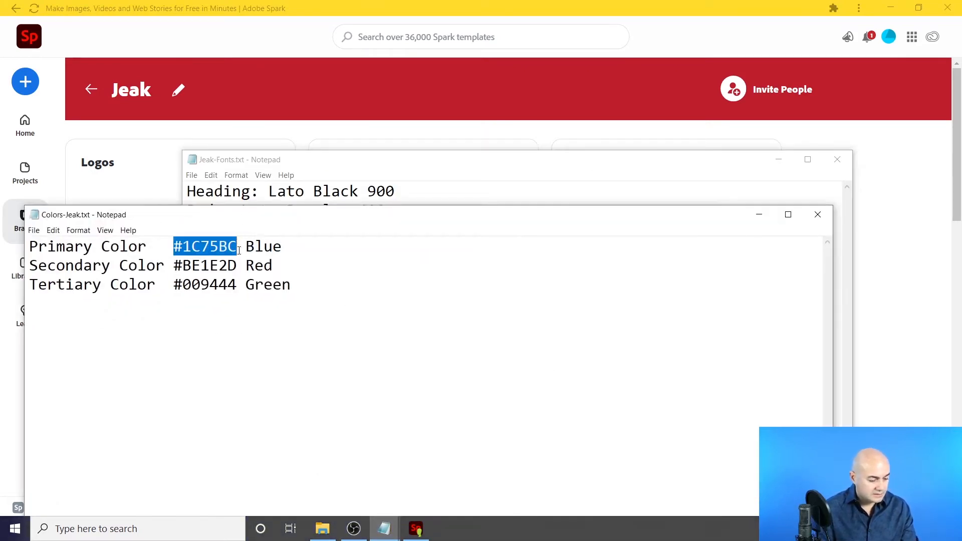
left_click(759, 214)
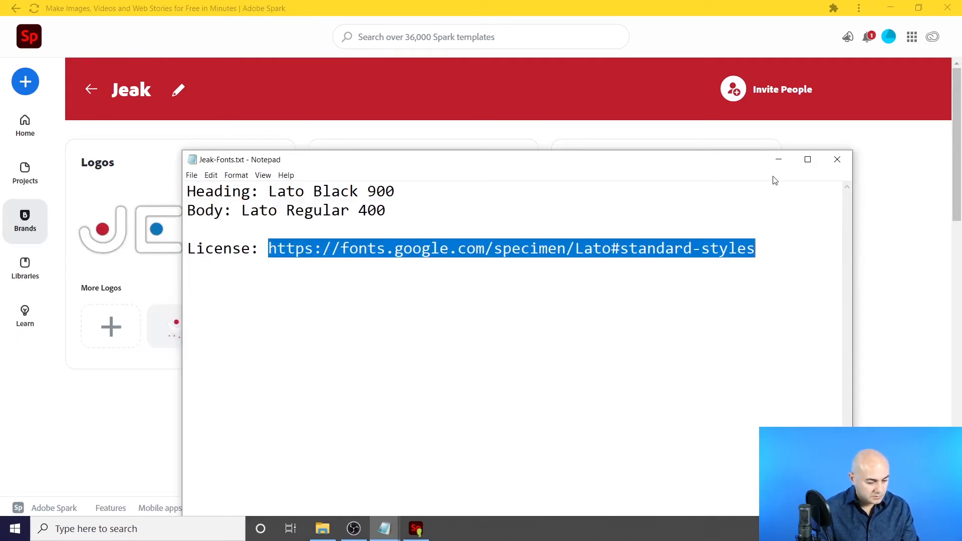
left_click(778, 160)
left_click(342, 335)
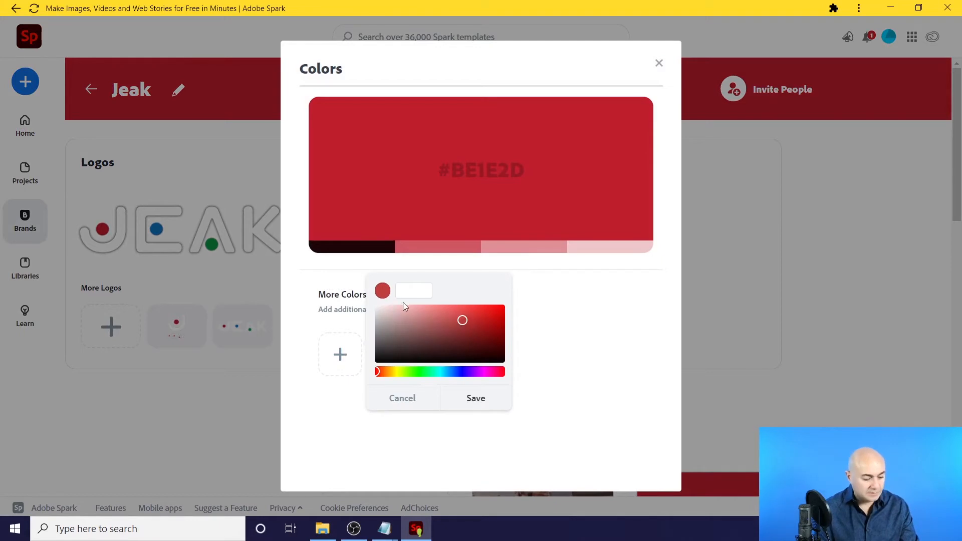
key("ctrl+v")
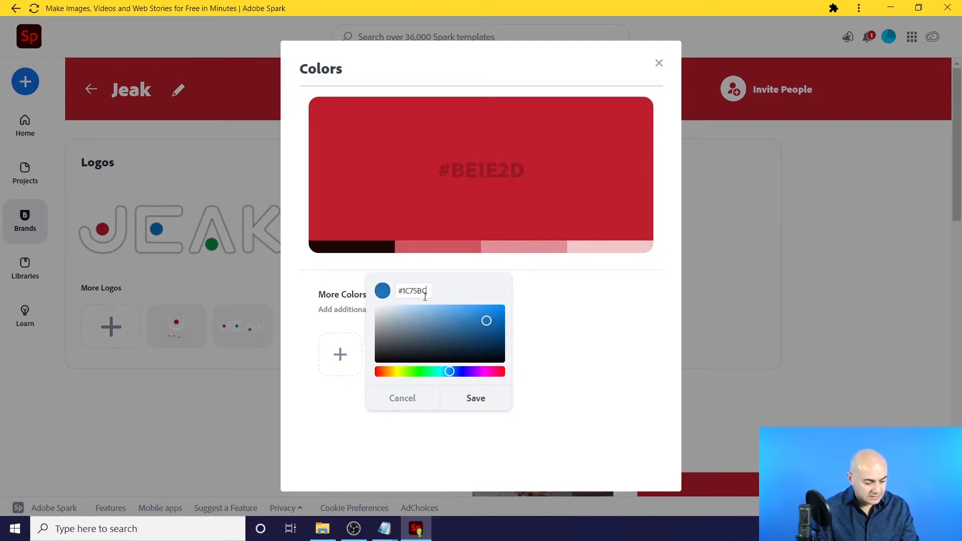
left_click(477, 405)
Copy the tertiary green #009444 from Colors-Jeak.txt in Notepad, save it as an additional brand color and close the color settings
mouse_move(389, 528)
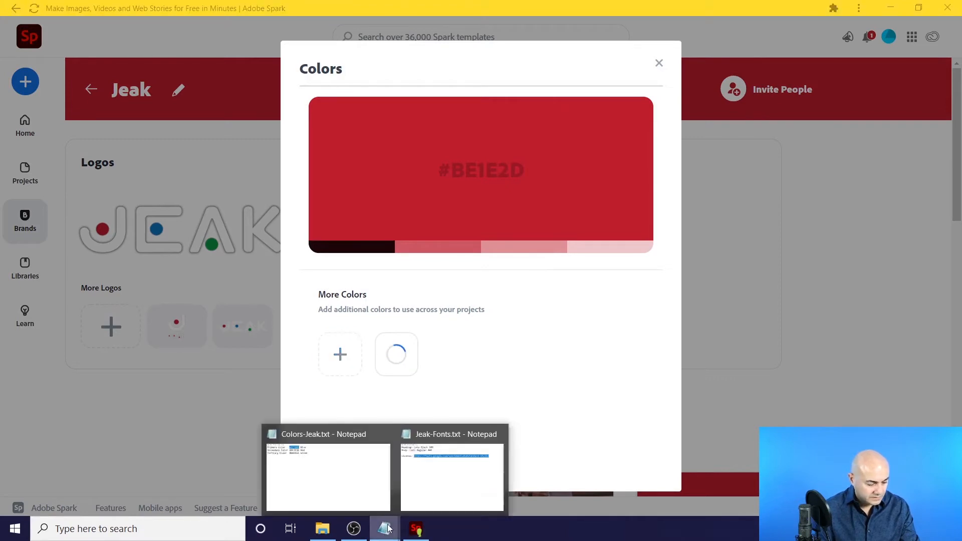
left_click(333, 457)
left_click_drag(173, 284, 238, 281)
key("ctrl+c")
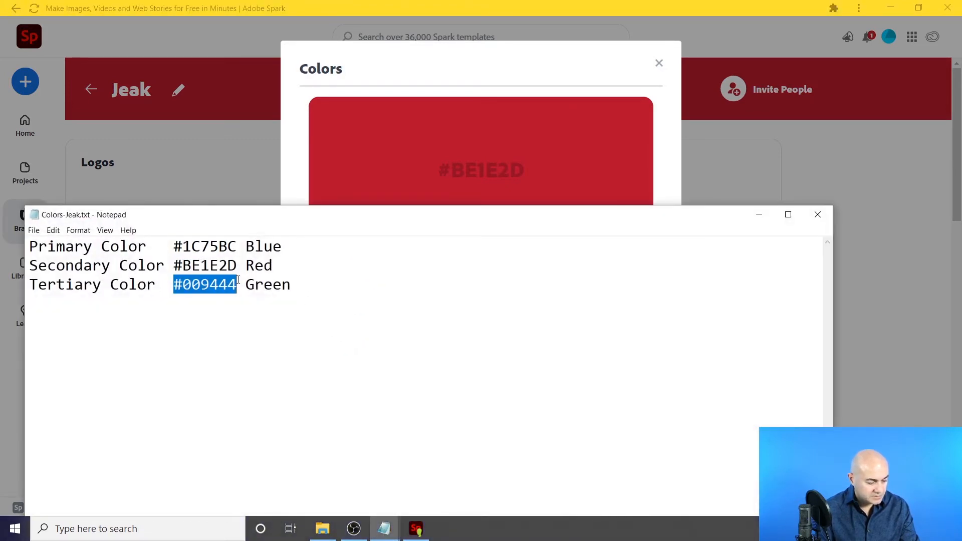
left_click(759, 215)
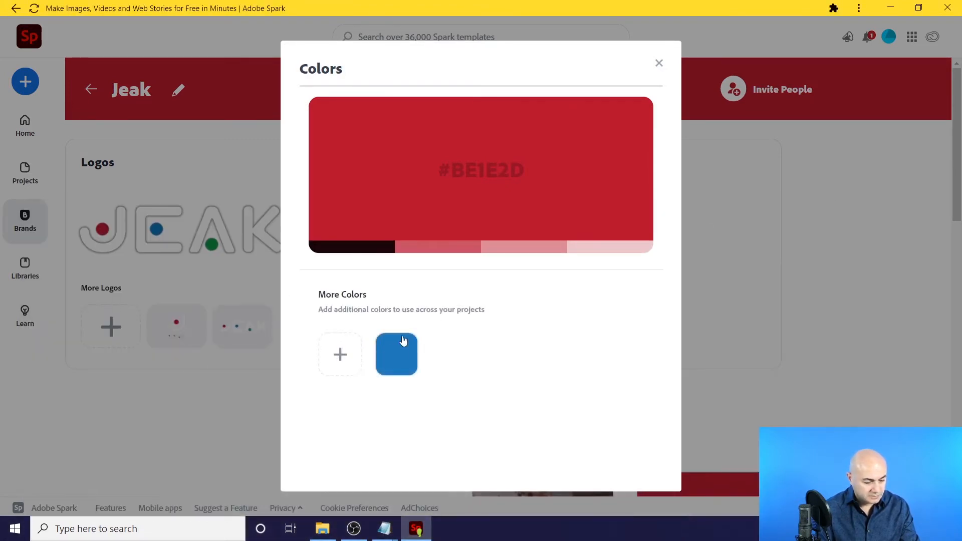
left_click(340, 355)
left_click(409, 295)
key("ctrl+v")
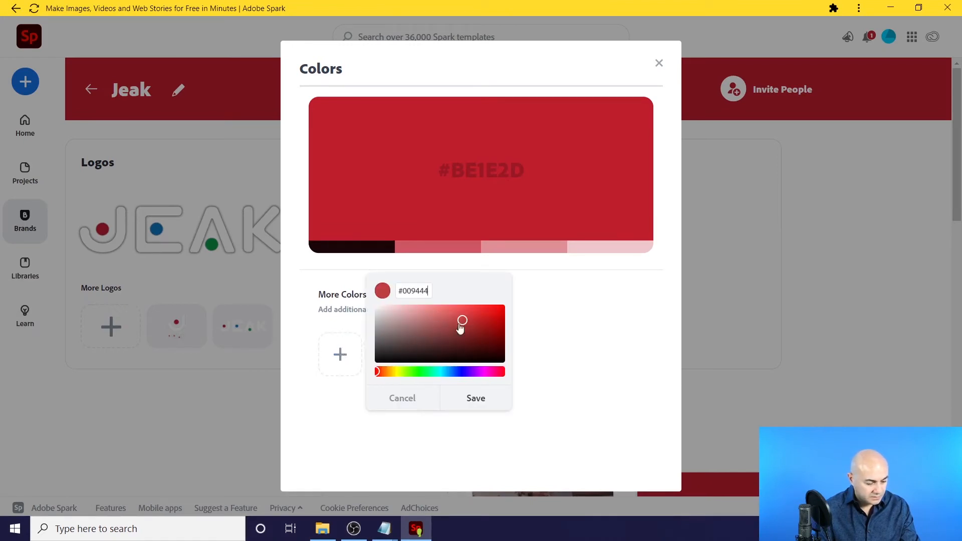
left_click(485, 400)
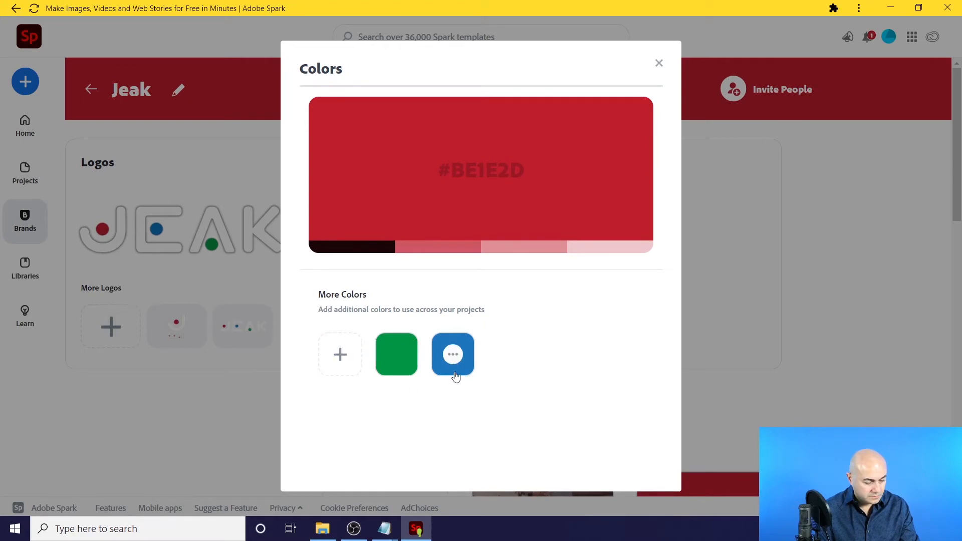
left_click(659, 63)
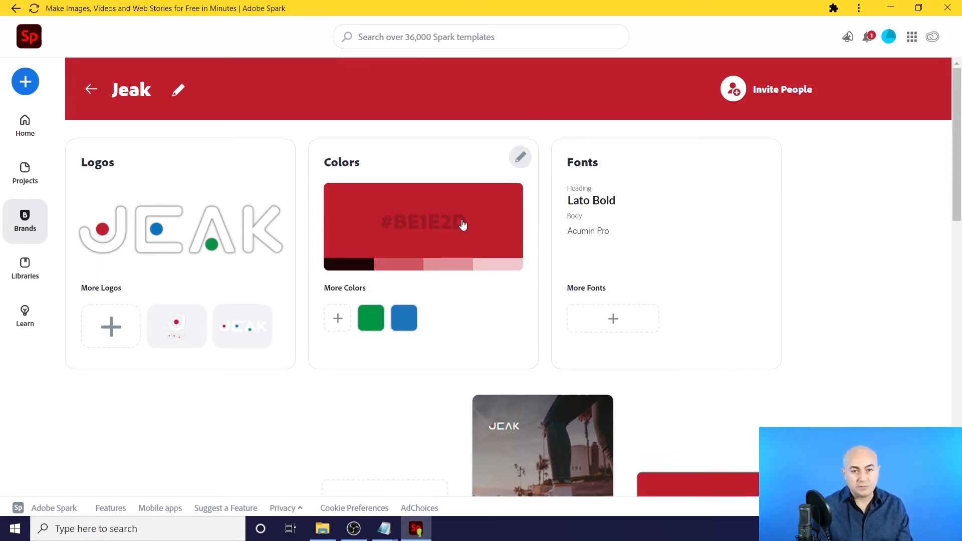
Reopen the brand's color settings and view the options offered for the additional blue color
left_click(403, 324)
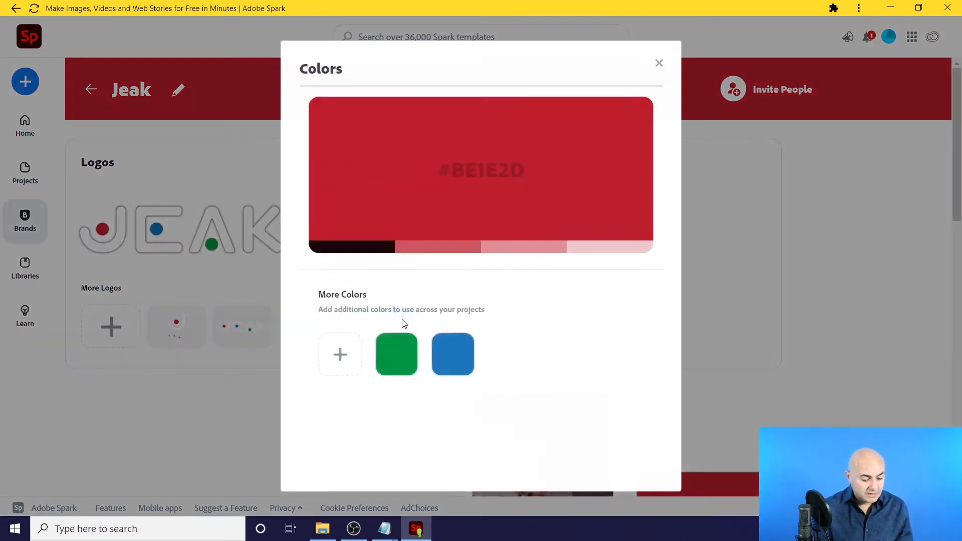
left_click(453, 356)
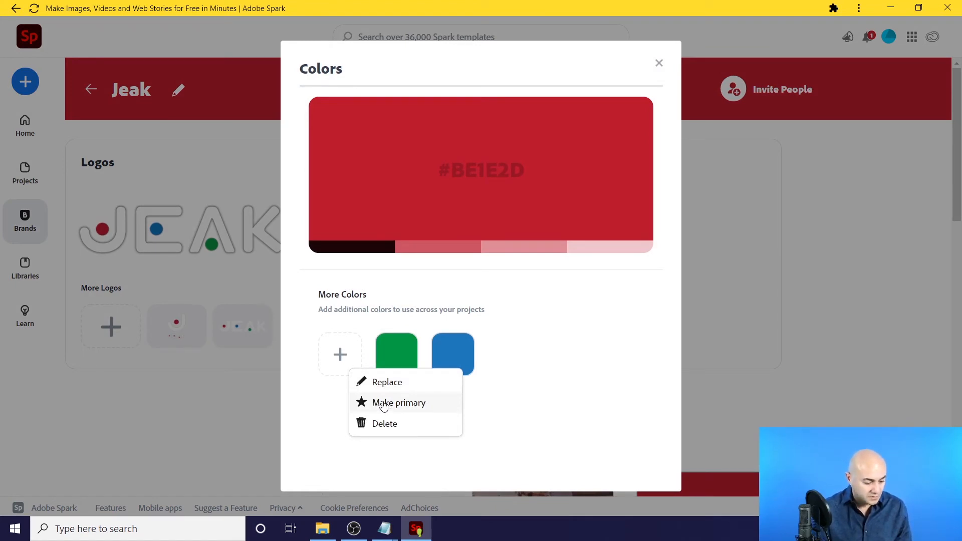
left_click(530, 335)
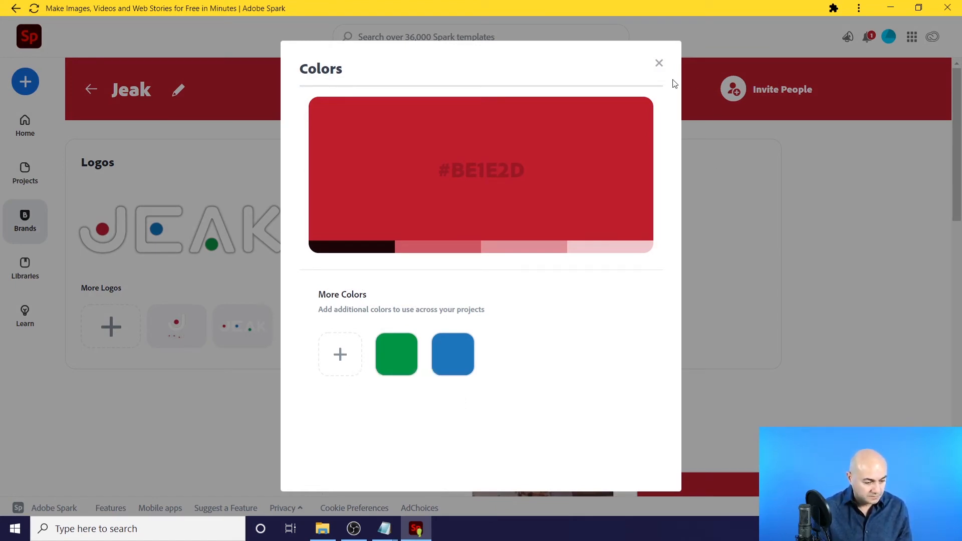
Close the color settings, replace the brand's body font with Lato Regular, confirm the replacement and close the font settings
left_click(659, 64)
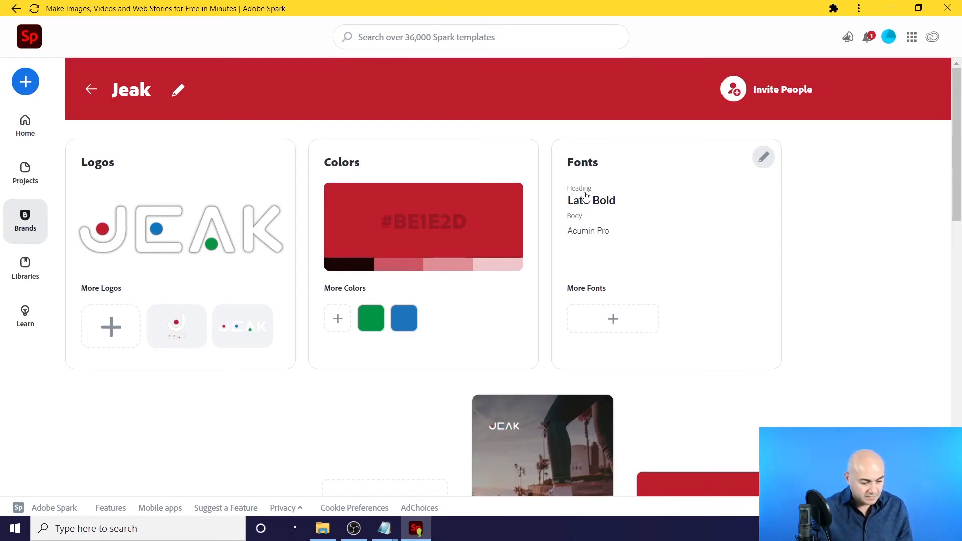
left_click(584, 232)
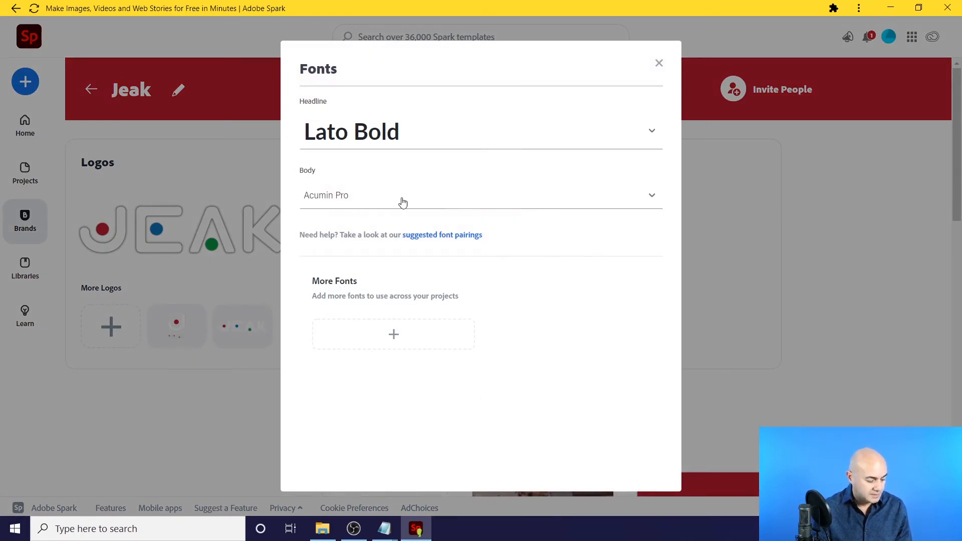
left_click(648, 201)
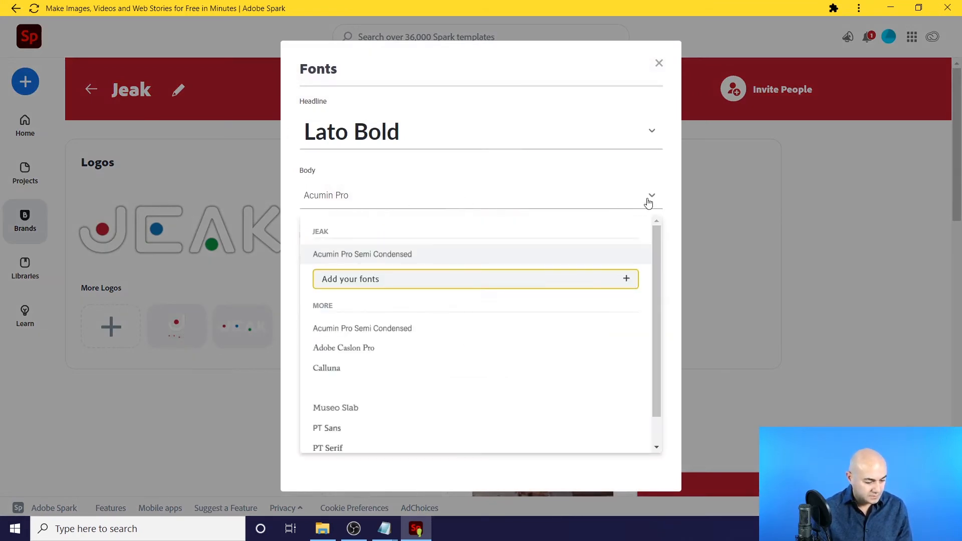
left_click(323, 389)
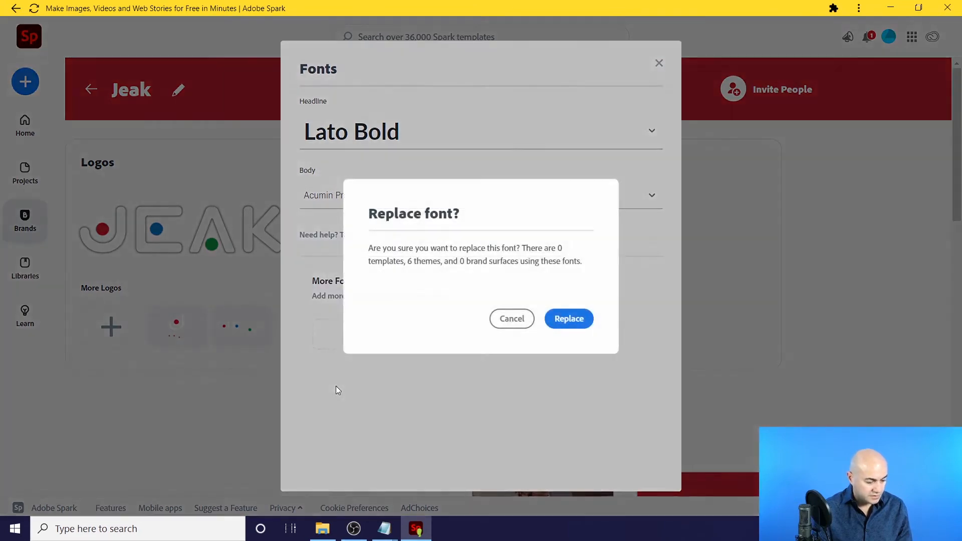
left_click(569, 321)
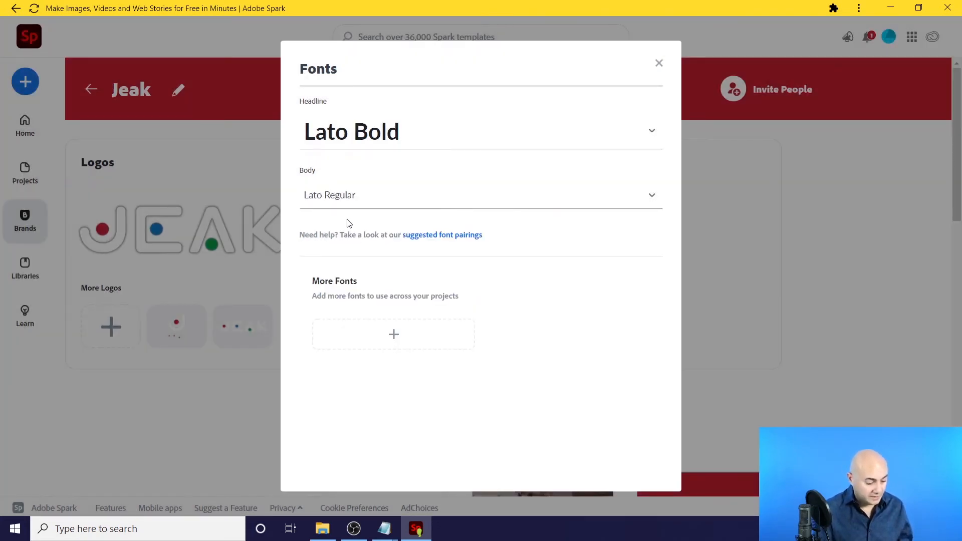
left_click(659, 63)
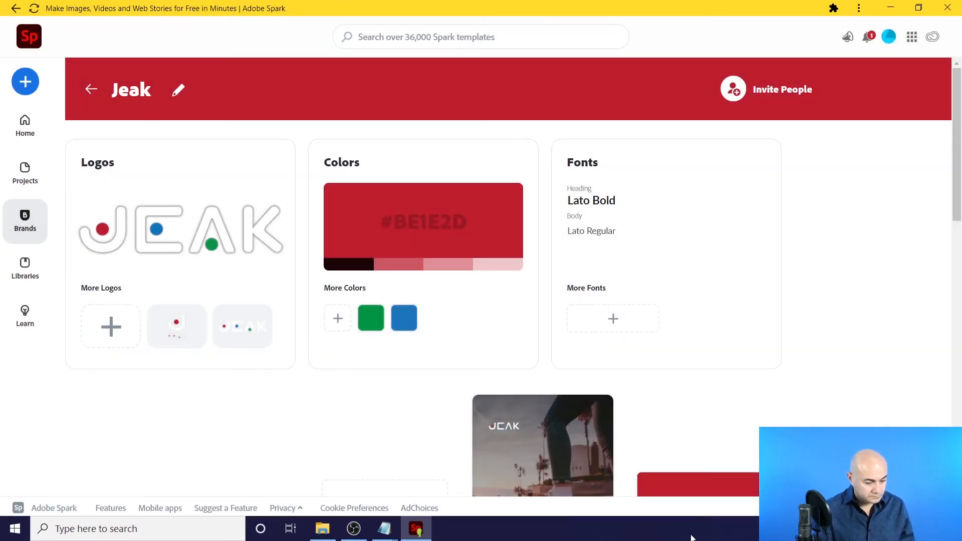
left_click_drag(959, 110, 958, 132)
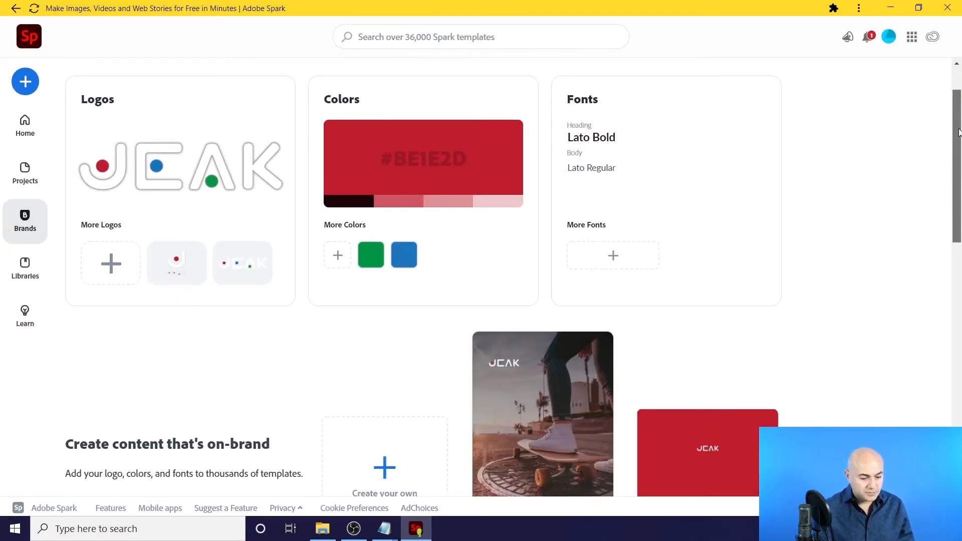
scroll(508, 244, "down", 4)
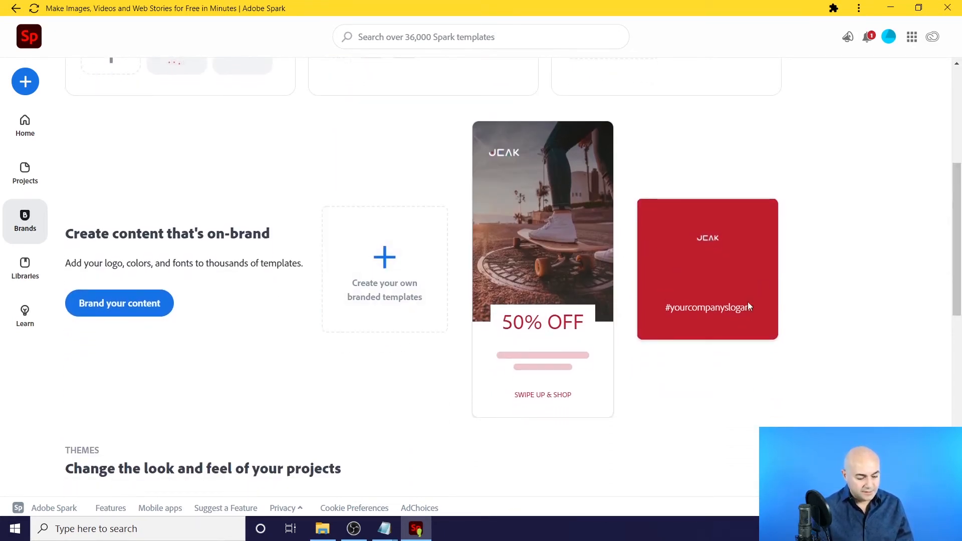
left_click_drag(958, 242, 959, 232)
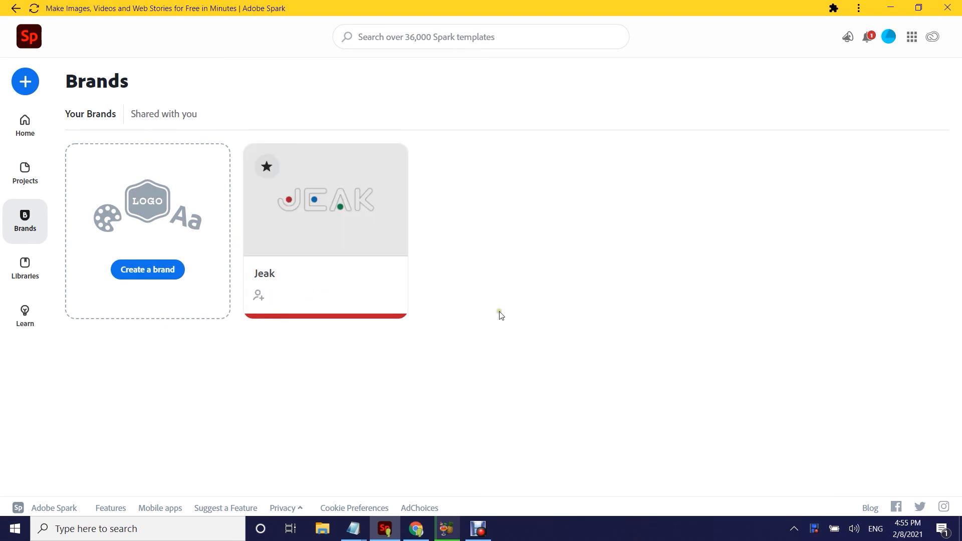
Start deleting the Jeak brand from the brands overview and cancel at the confirmation
mouse_move(391, 175)
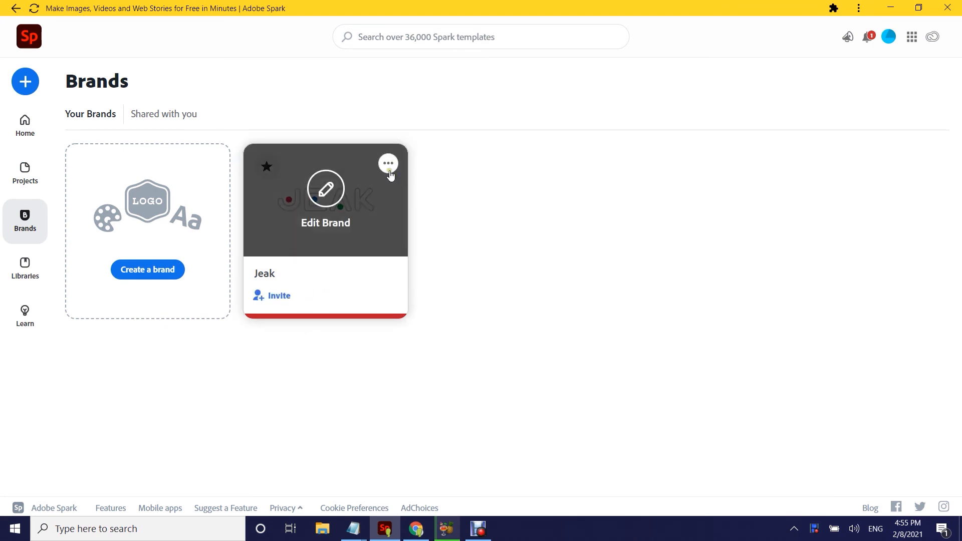
left_click(388, 165)
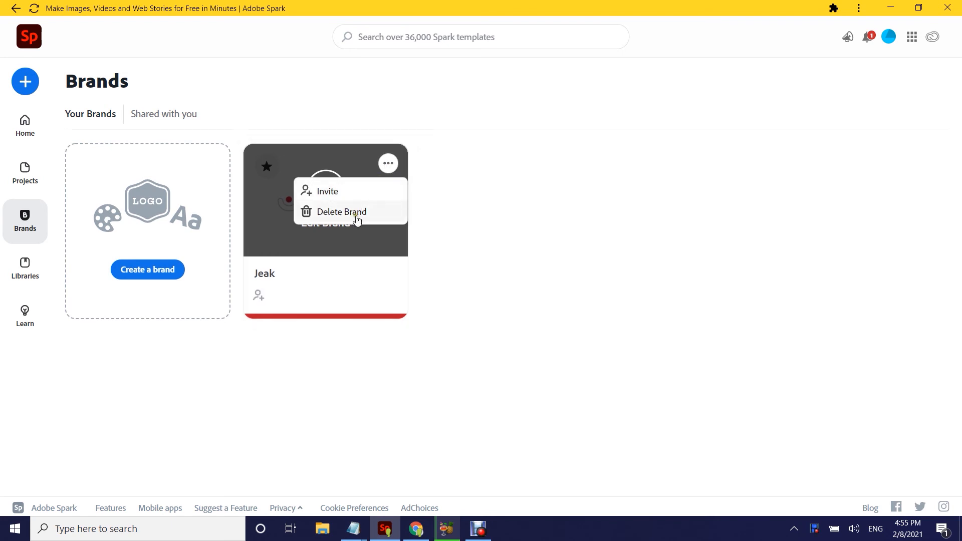
left_click(383, 217)
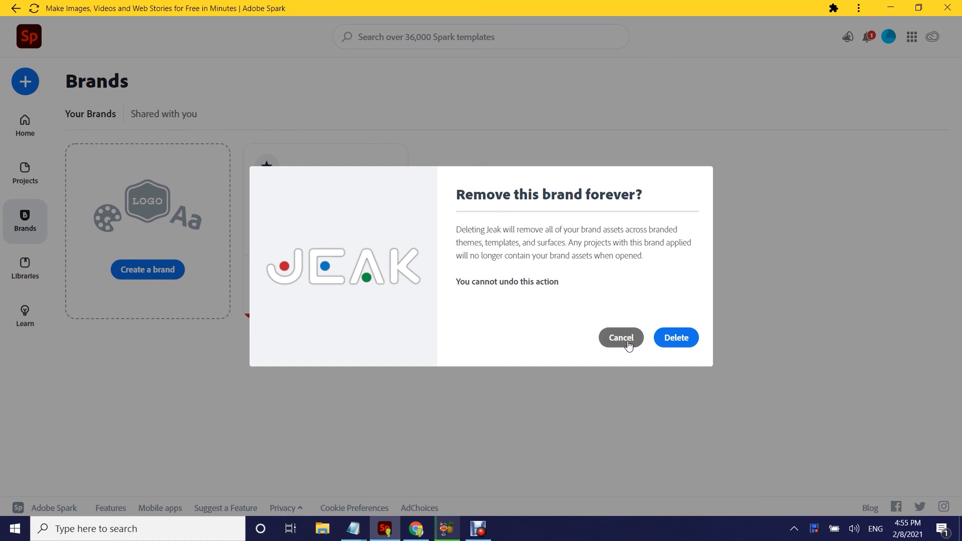
left_click(624, 341)
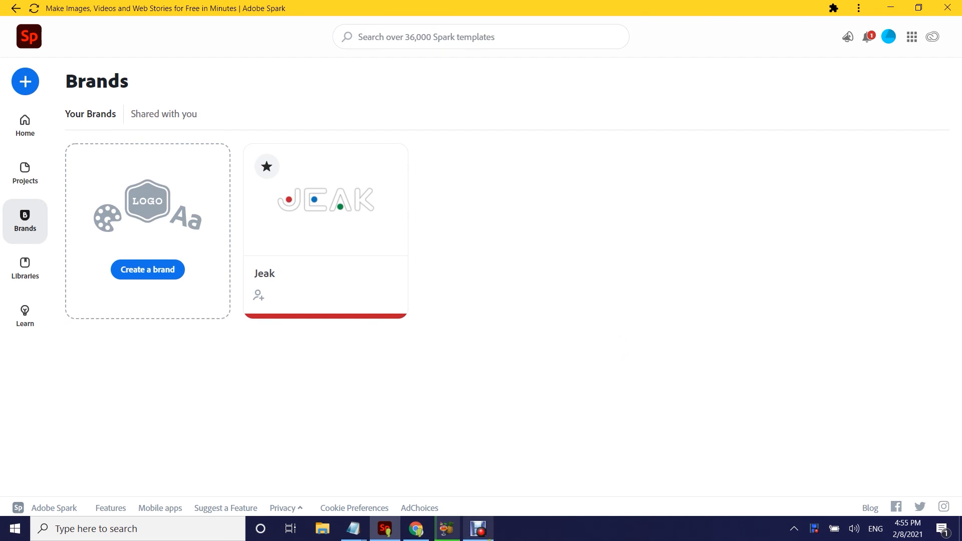
mouse_move(484, 536)
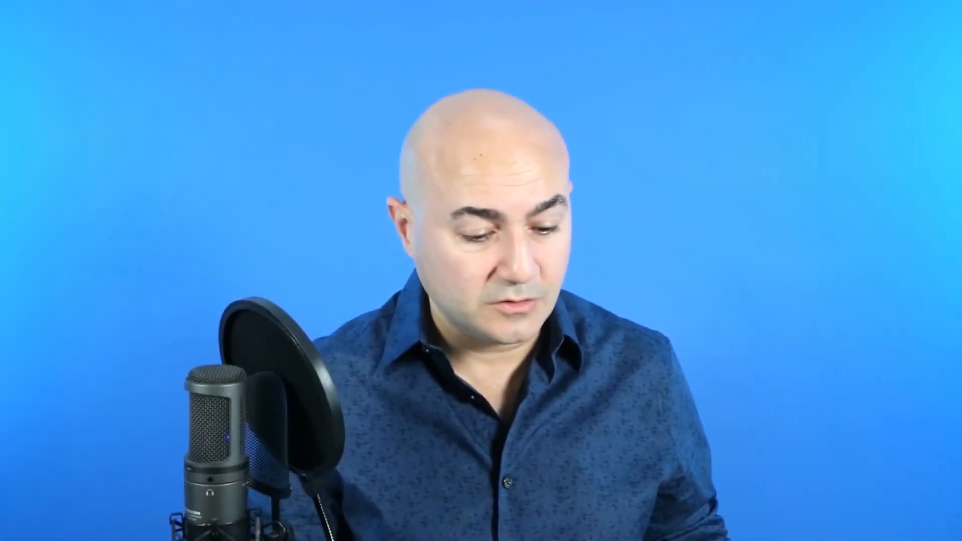